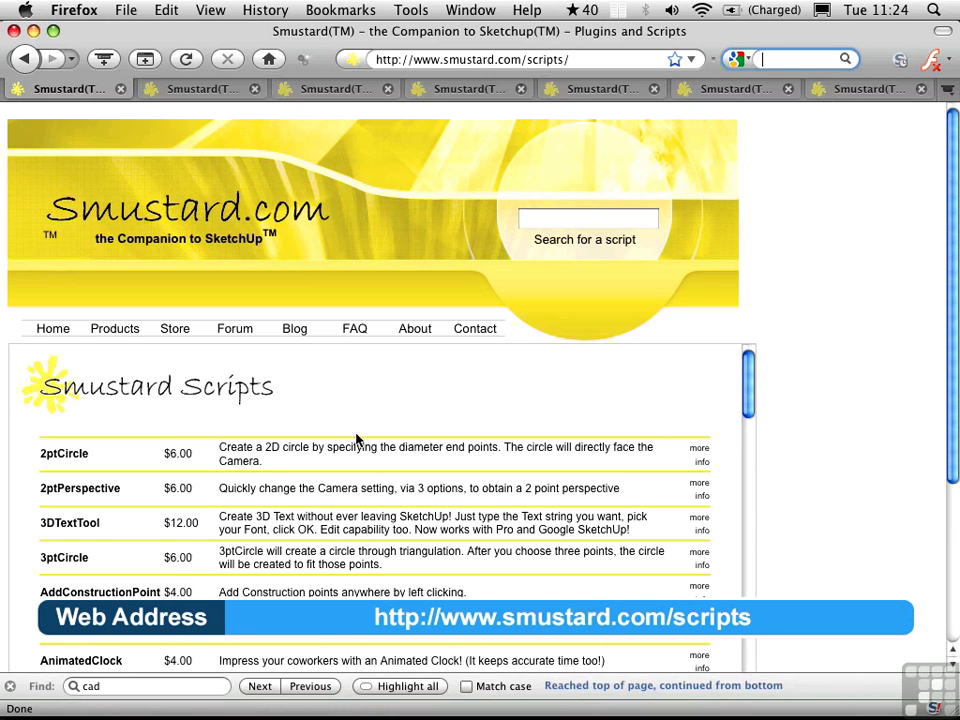
- Scroll the description frame and read the CloseOpens script page
drag(750, 375, 747, 405)
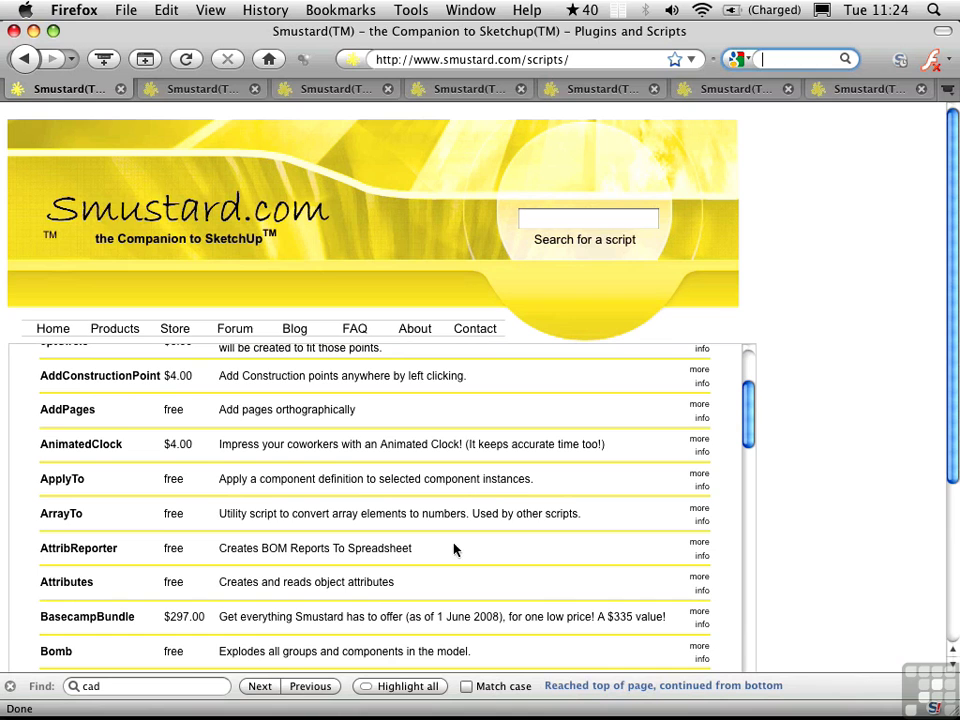
drag(748, 428, 747, 376)
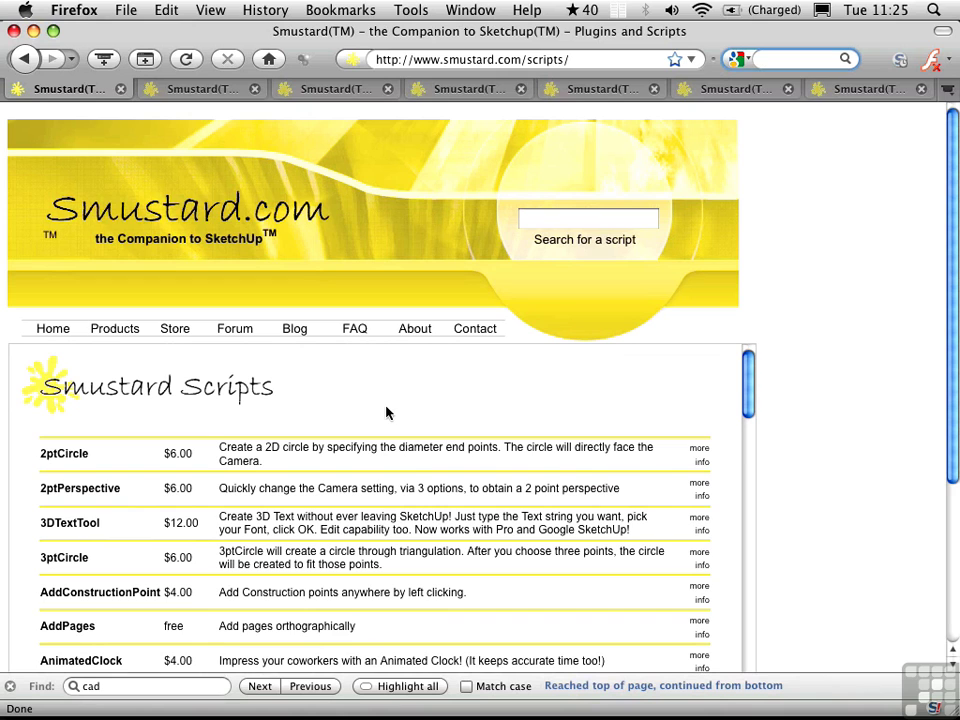
click(208, 91)
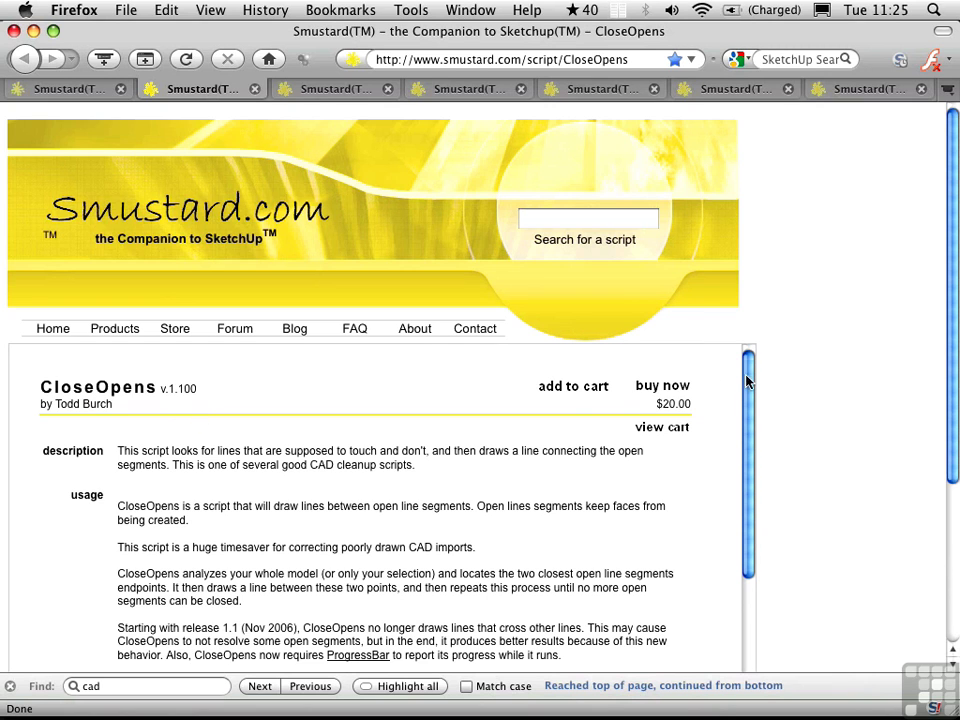
mouse_move(748, 379)
mouse_down()
mouse_move(755, 500)
mouse_move(756, 370)
mouse_up()
- Look over DeleteShortLines, then read the $20.00 ExtendCloseLines script description
click(340, 90)
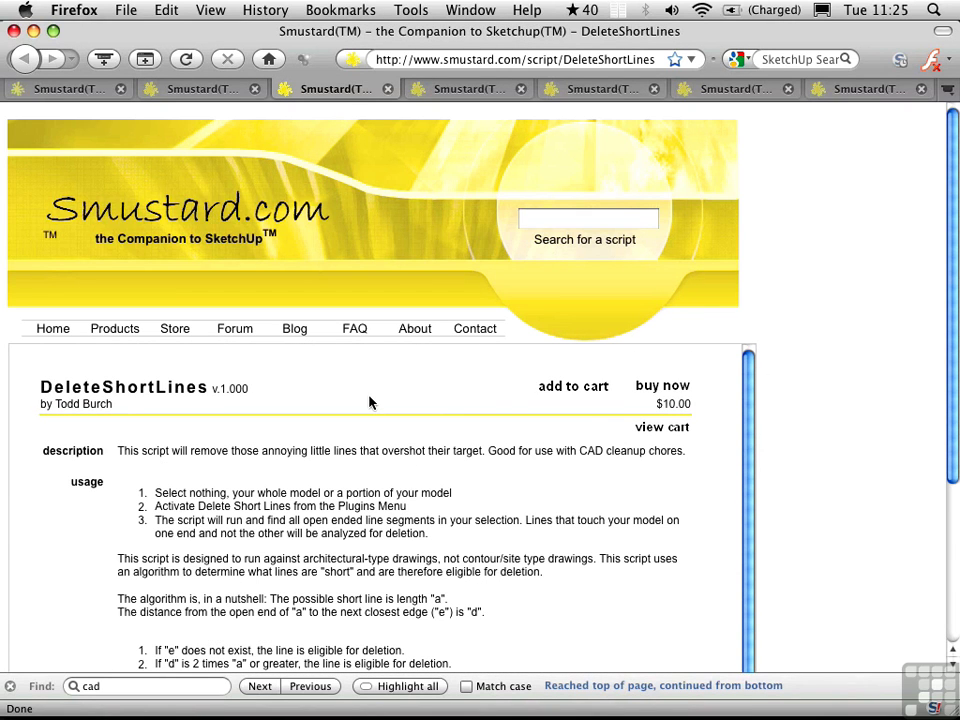
click(470, 90)
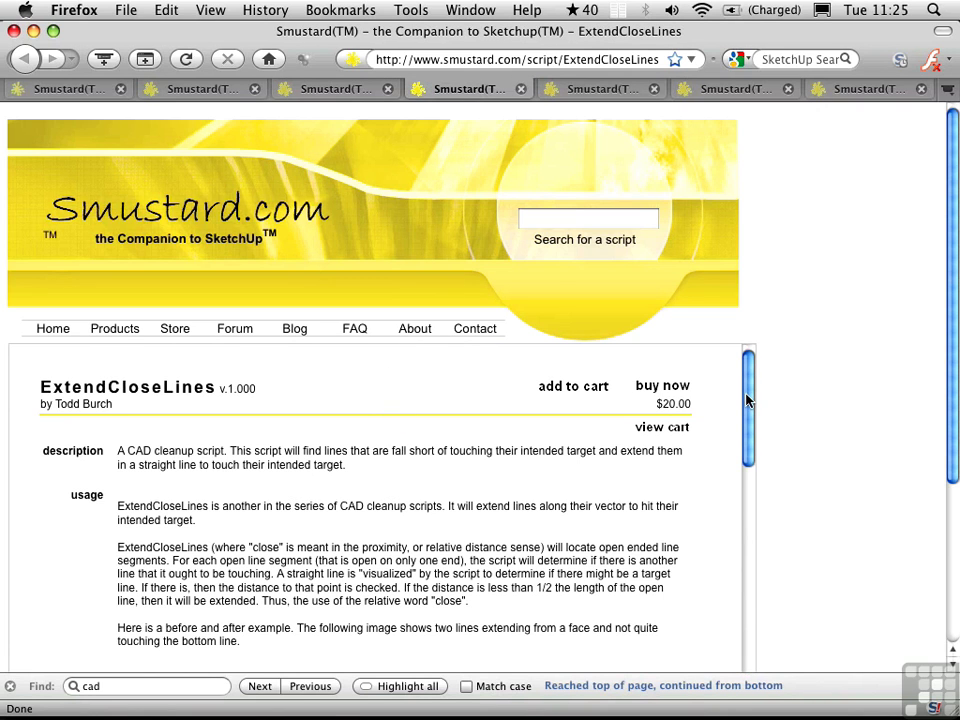
drag(751, 412, 751, 487)
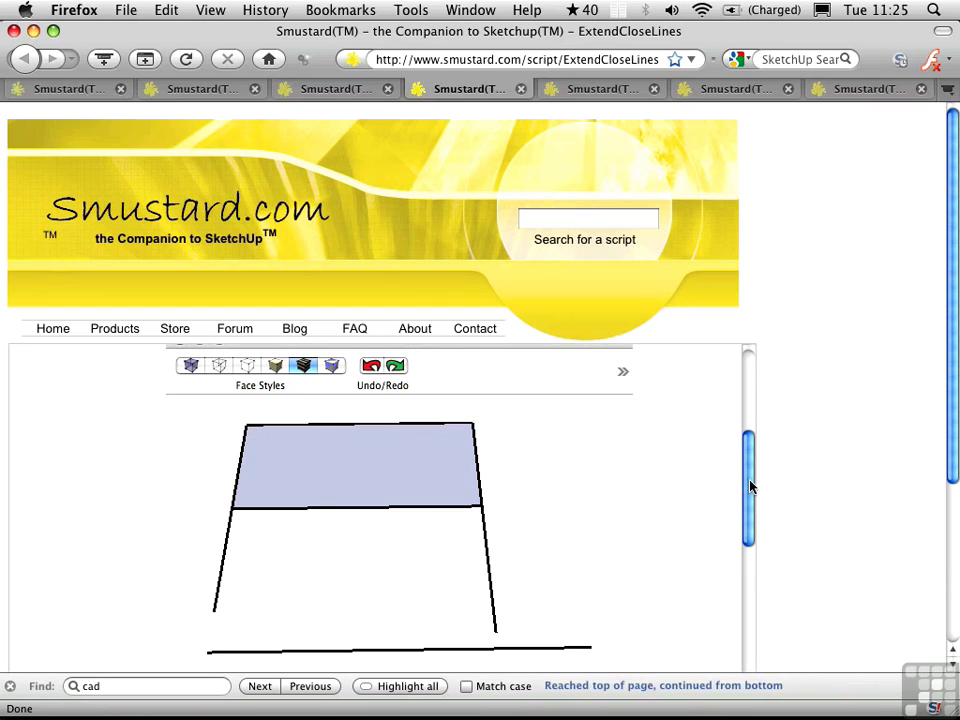
scroll(751, 487, down, 1)
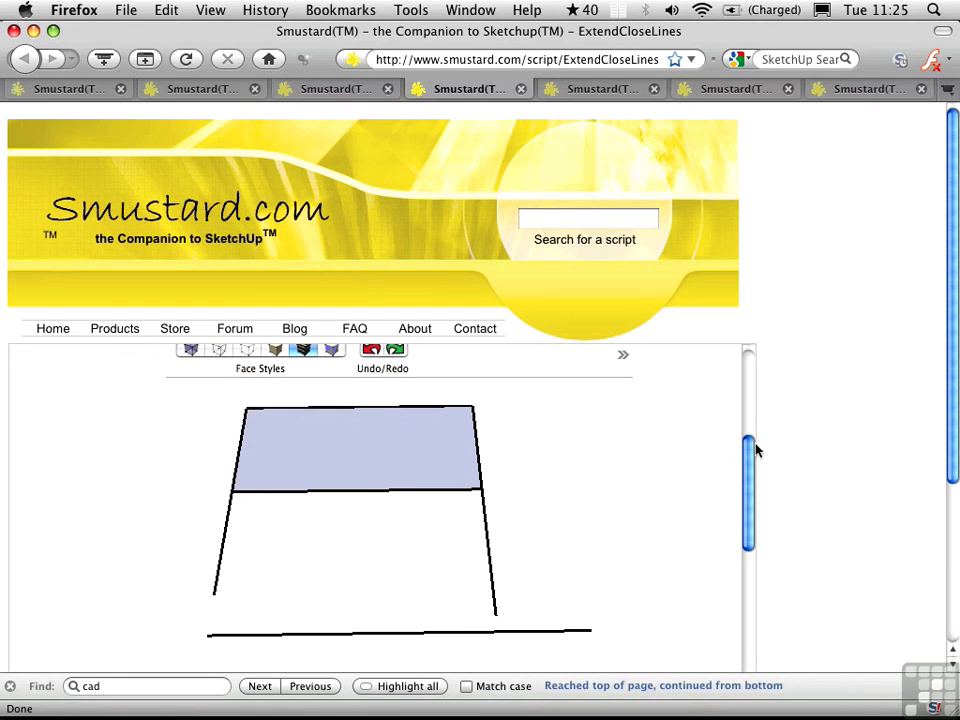
scroll(750, 474, down, 3)
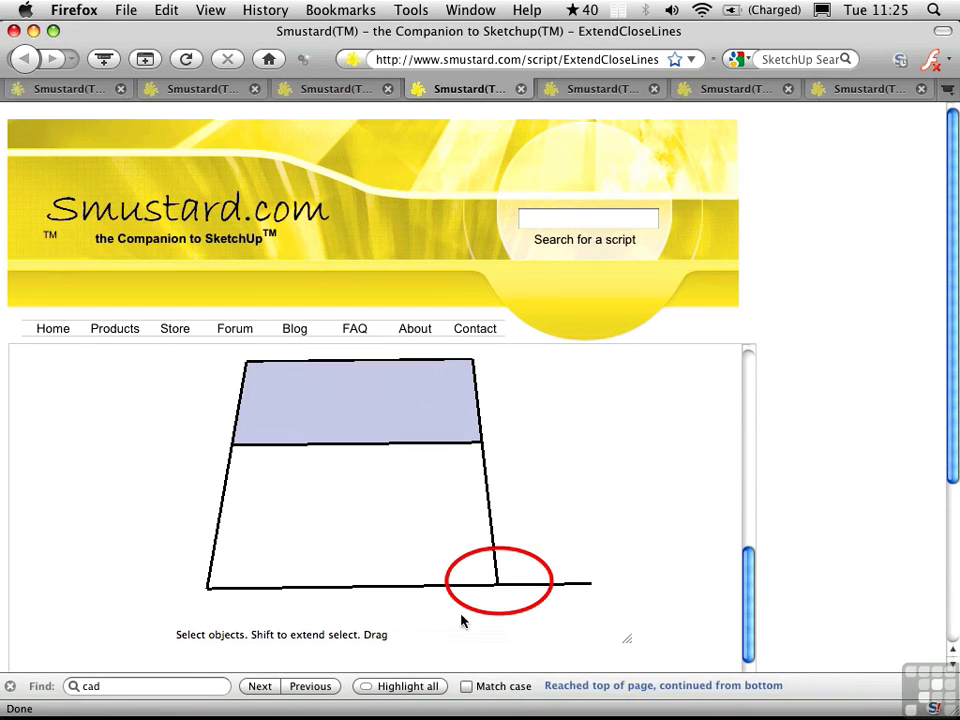
scroll(748, 444, up, 4)
scroll(748, 444, up, 5)
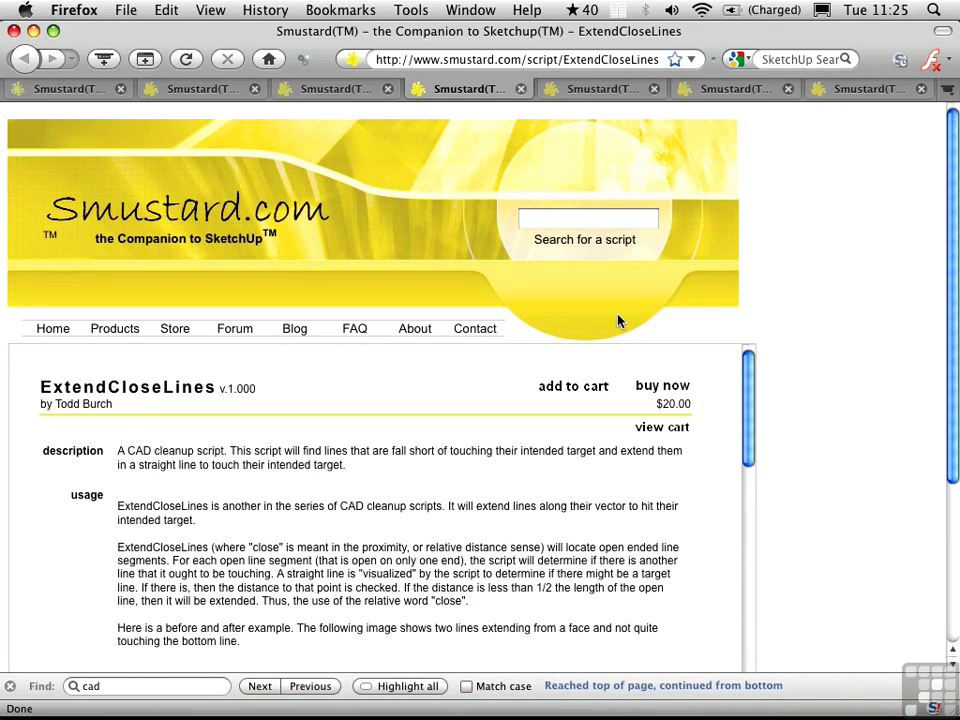
- Check the IntersectOverlaps, StrayLines and MakeFaces pages, then return to the SketchUp floor plan
click(598, 89)
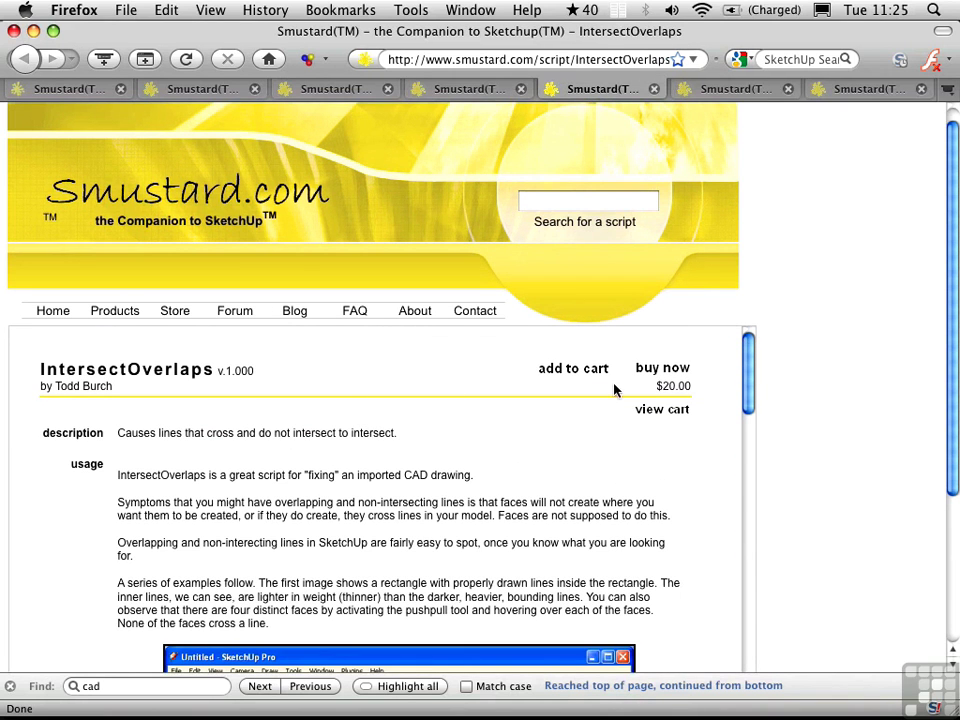
mouse_move(751, 375)
mouse_down()
mouse_move(752, 416)
mouse_move(750, 360)
mouse_up()
click(738, 89)
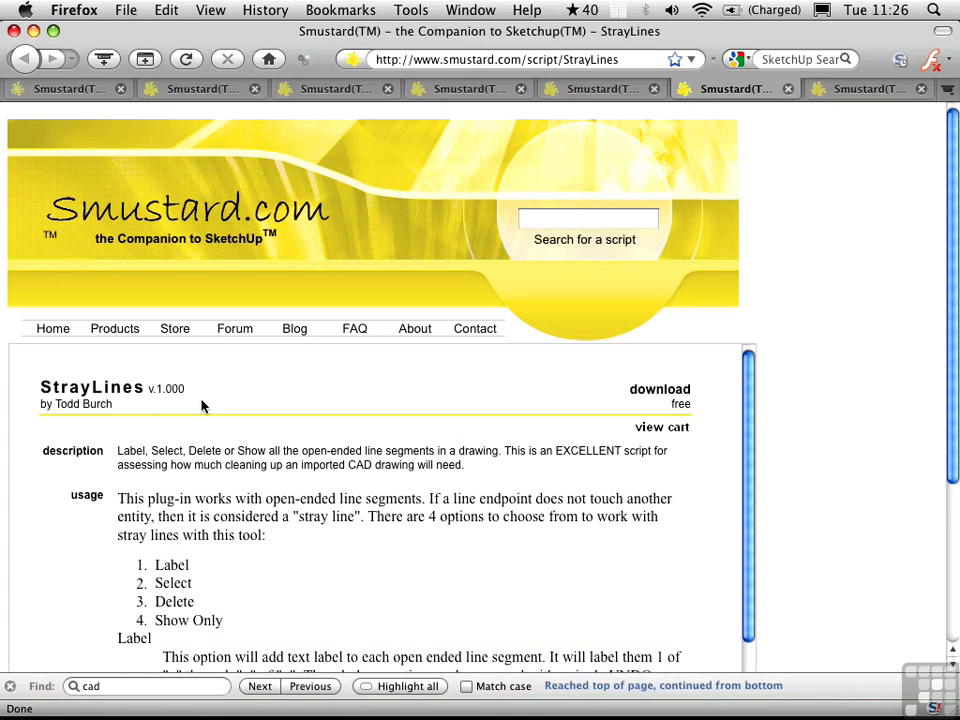
key(ctrl+Tab)
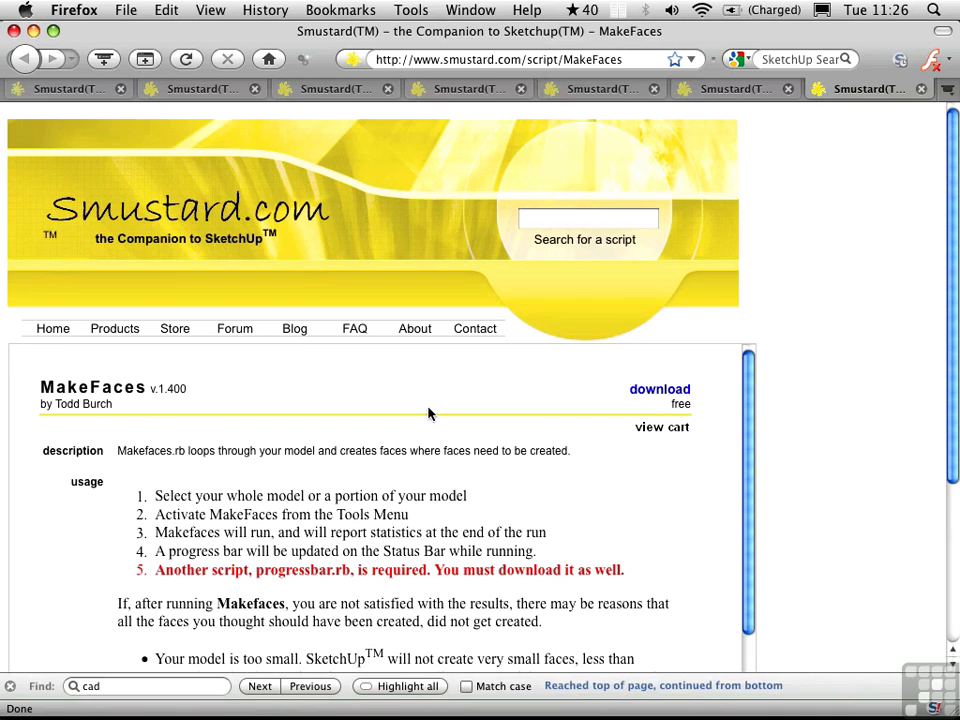
key(super+Tab)
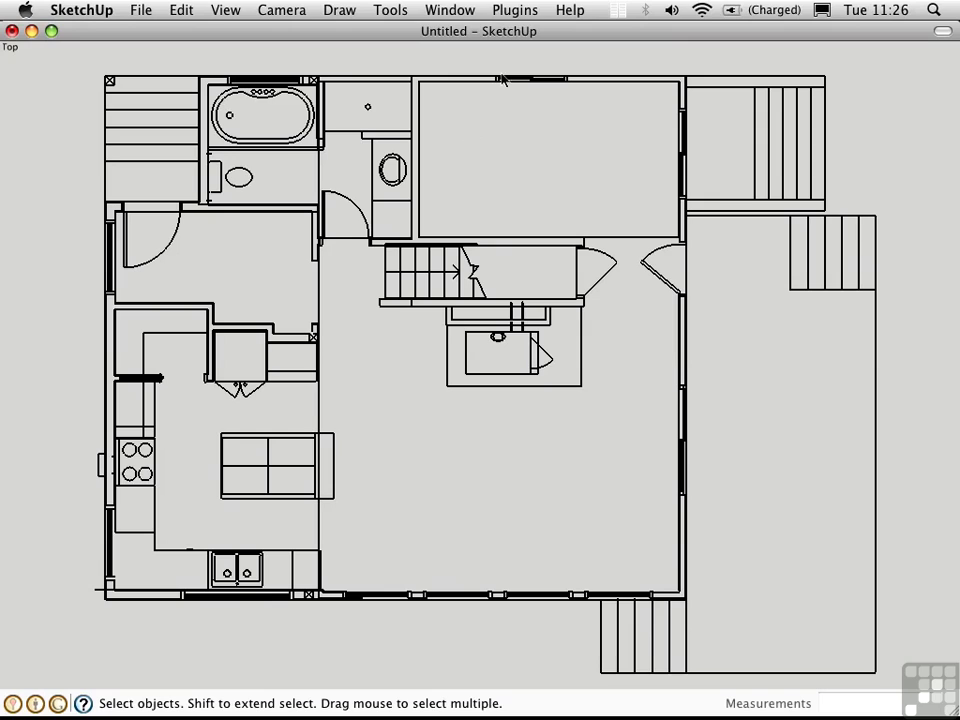
- Select the entire floor plan and run Plugins > Stray Lines > Label on it
click(516, 11)
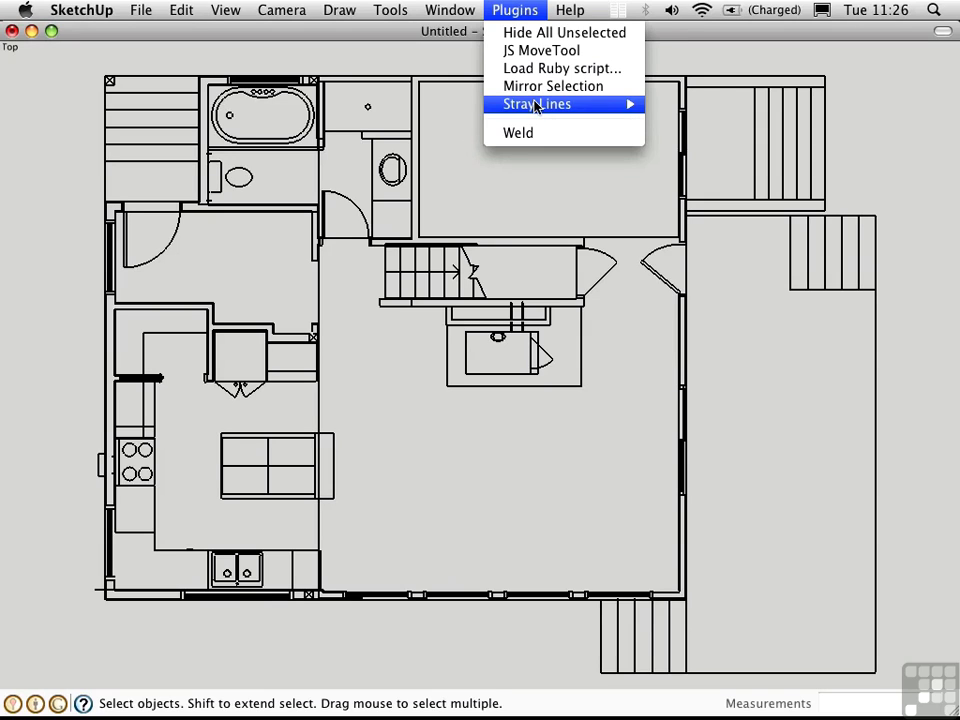
mouse_move(537, 107)
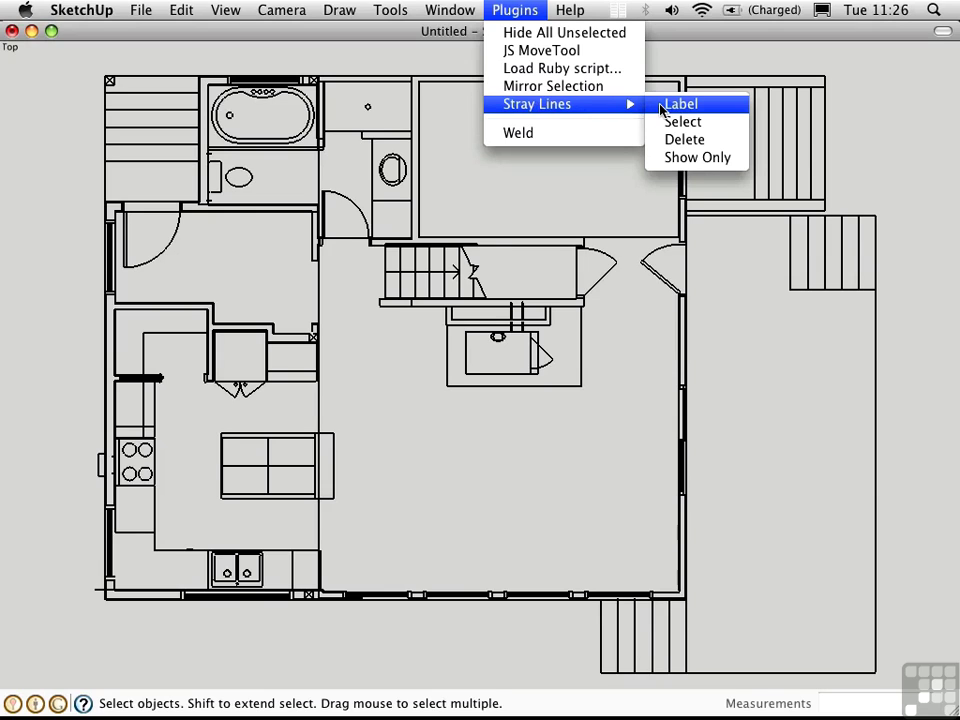
click(517, 10)
drag(84, 62, 883, 669)
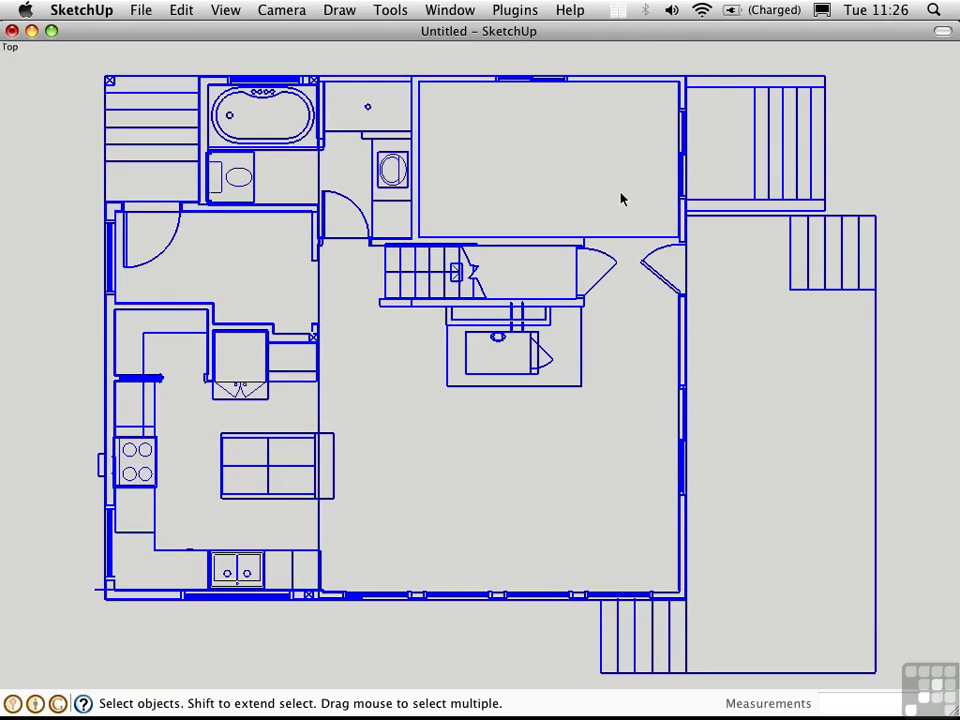
click(514, 10)
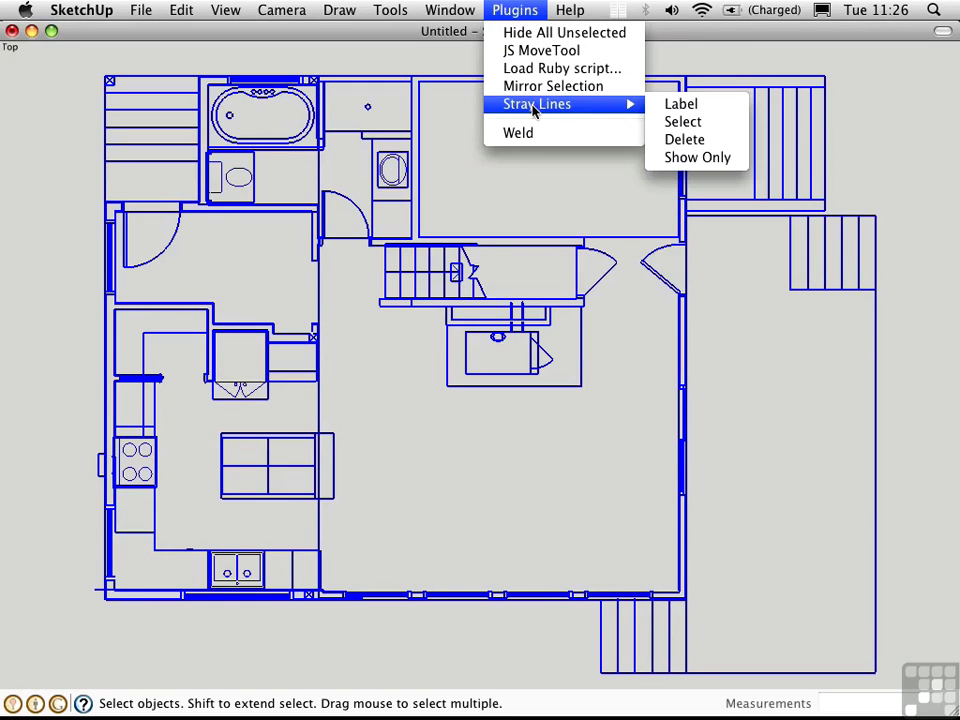
click(660, 105)
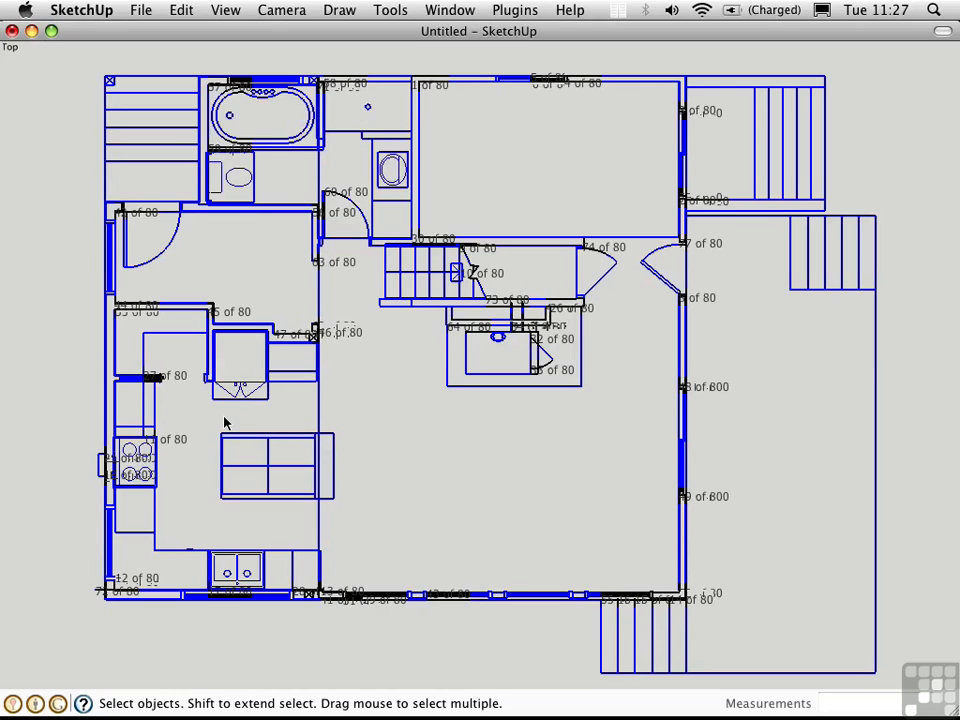
- Zoom into the plan's top-left corner and delete the "12 of 80" label
key(super+shift+w)
drag(88, 184, 195, 262)
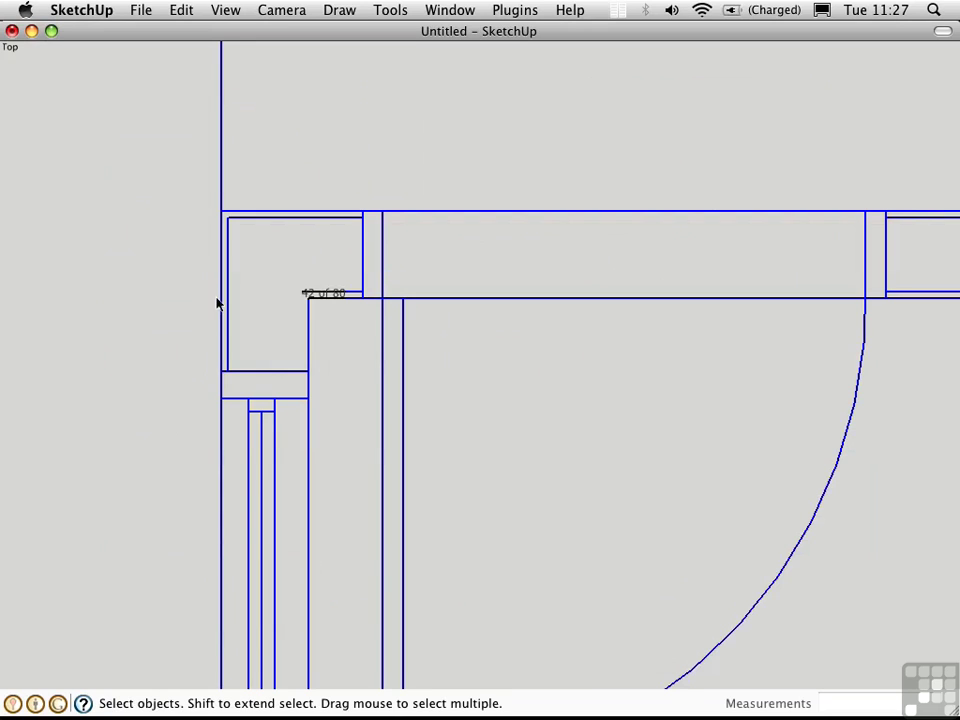
click(287, 317)
click(303, 296)
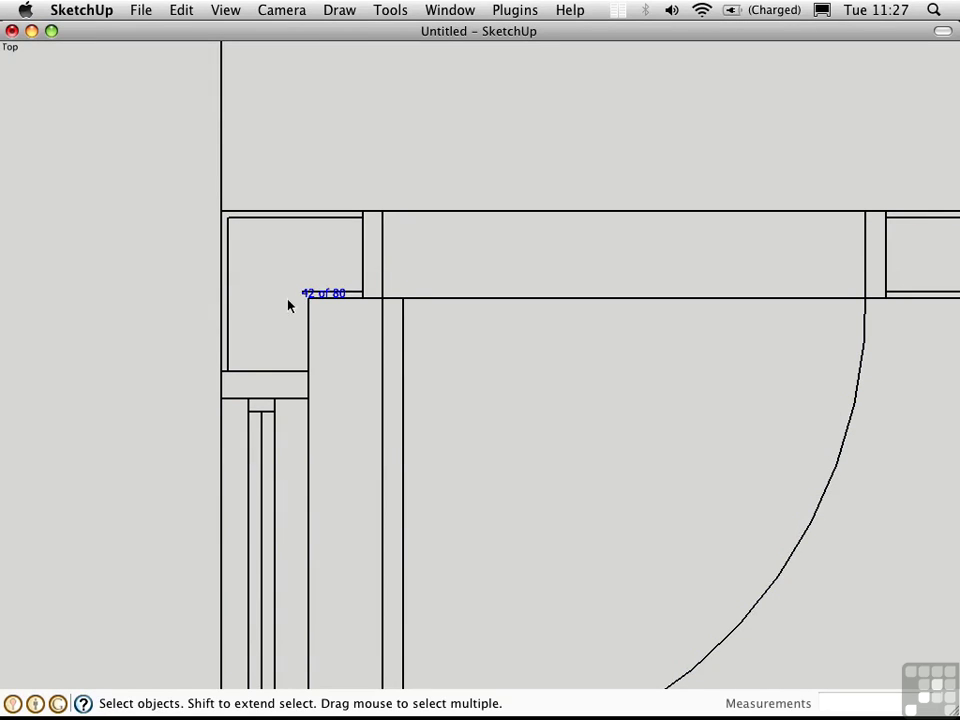
key(Delete)
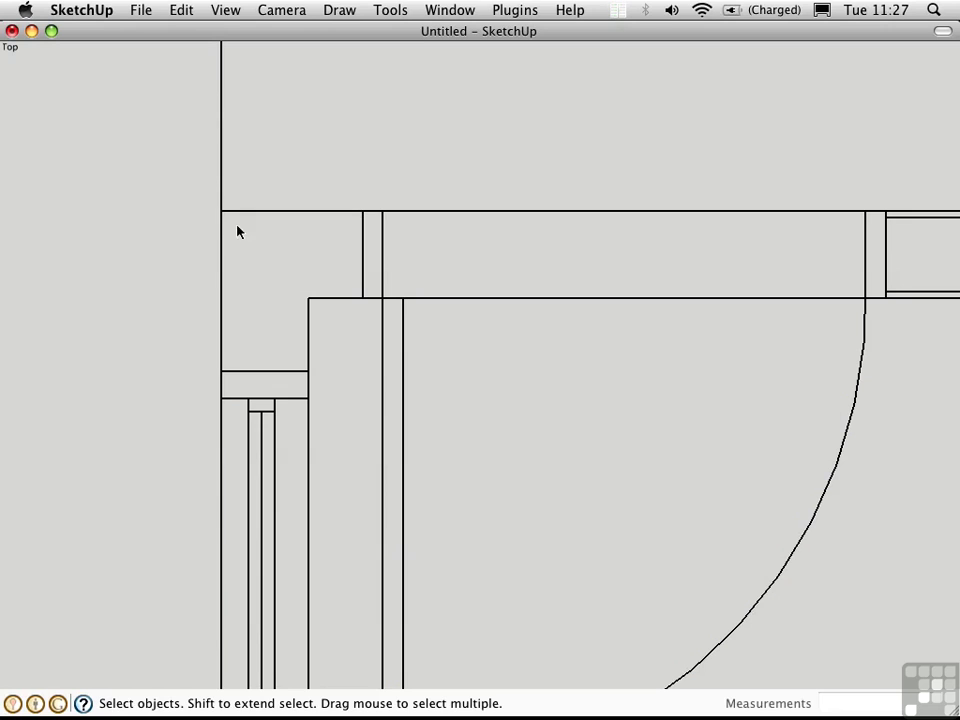
- Pan along the wall to bring the "56 of 80" area into view
mouse_move(815, 285)
shift+middle_down()
mouse_move(182, 261)
mouse_move(117, 269)
shift+middle_up()
click(340, 284)
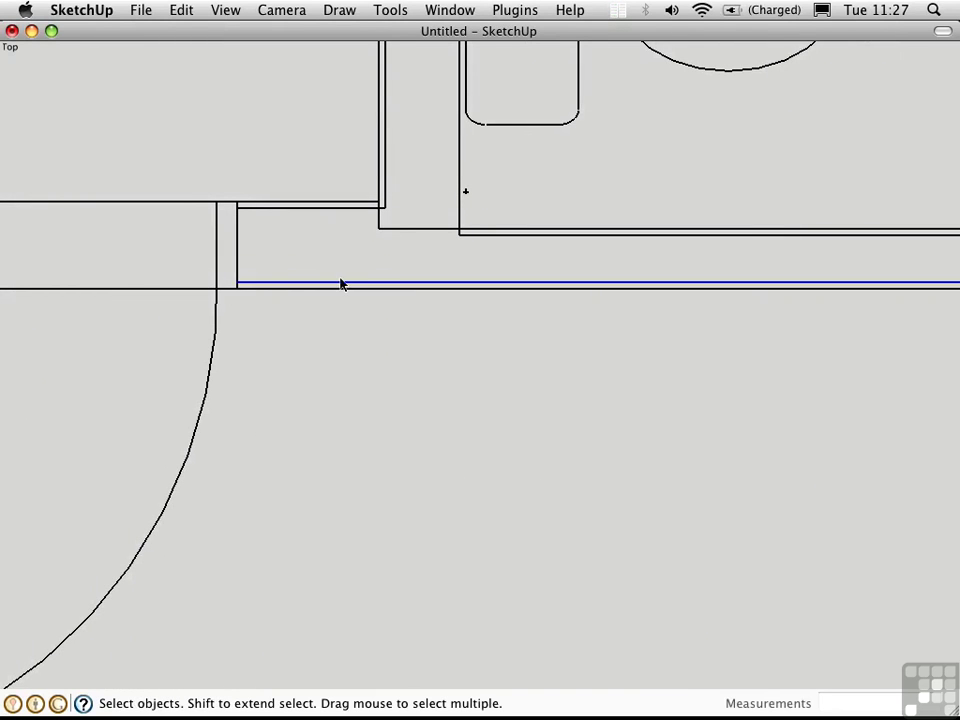
scroll(386, 262, down, 6)
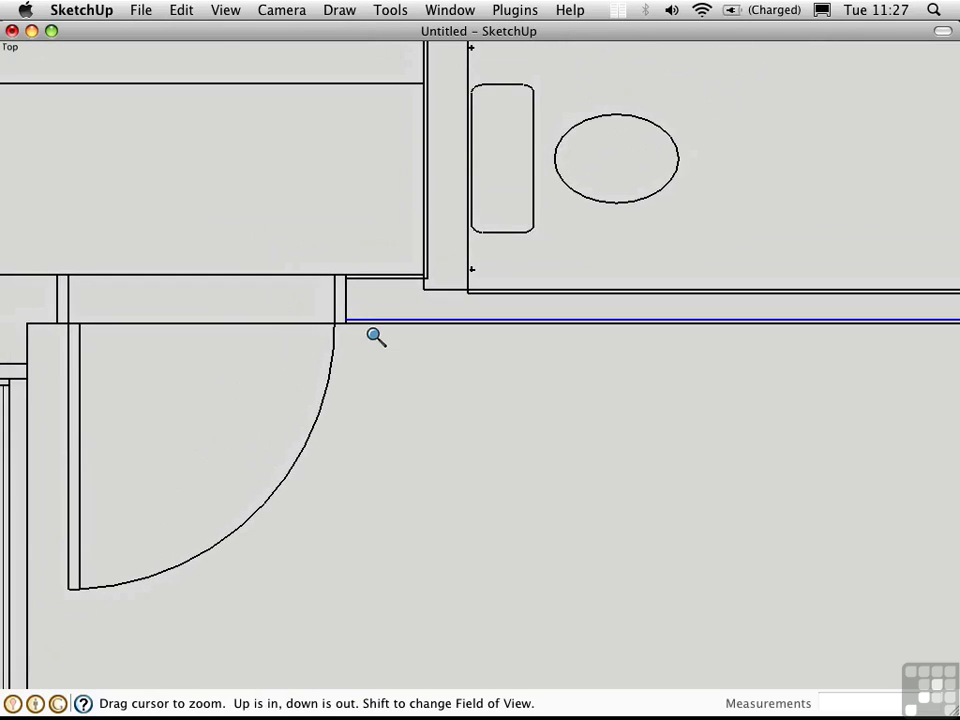
shift+middle_drag(521, 369, 386, 317)
- Delete the "56 of 80" label plus the stray horizontal, vertical and doubled wall edges
key(space)
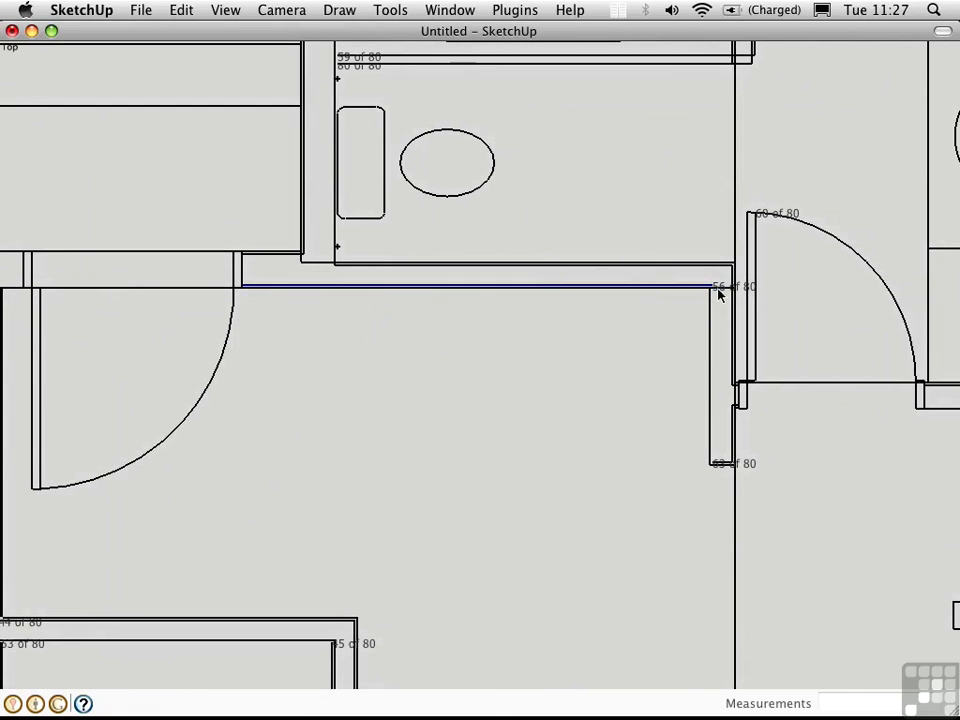
click(724, 292)
key(Delete)
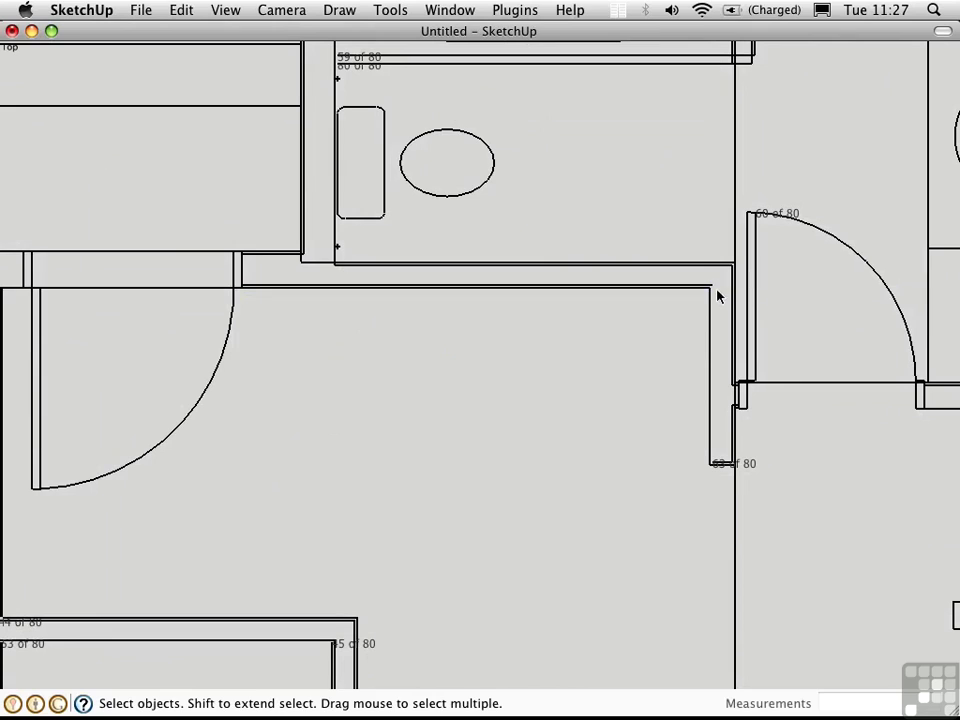
click(713, 289)
key(Delete)
click(734, 274)
key(Delete)
click(724, 265)
key(Delete)
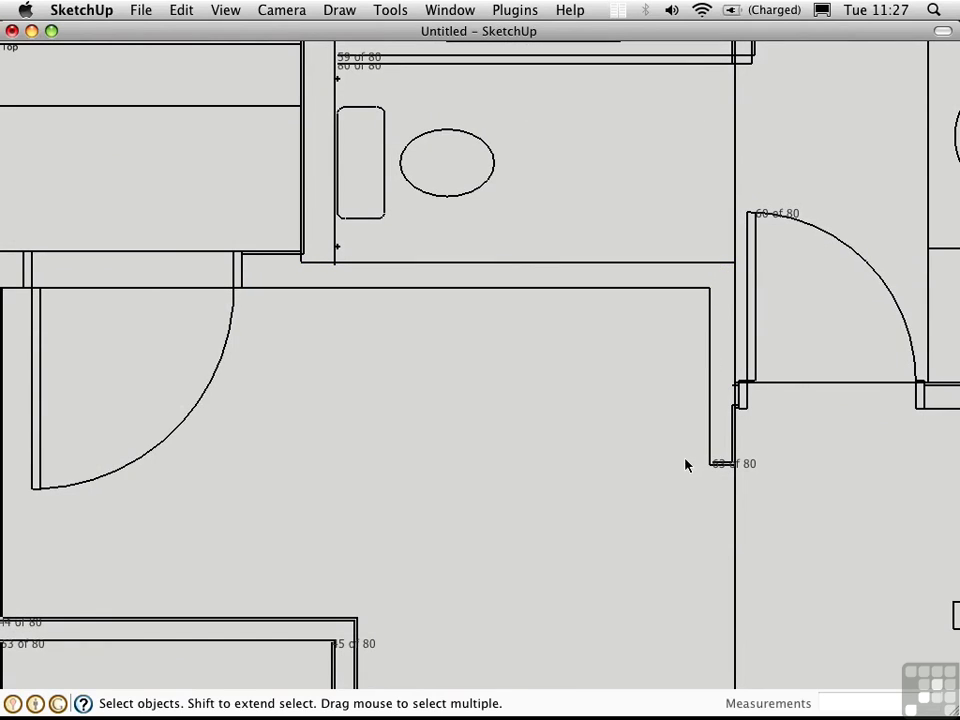
- At the zoomed wall corner, delete the inner L-shaped edges, two short edges and a long stray edge
key(super+shift+w)
drag(671, 356, 774, 495)
drag(532, 548, 446, 542)
key(Delete)
drag(538, 285, 496, 186)
key(Delete)
shift+middle_drag(326, 253, 216, 287)
drag(564, 325, 514, 246)
key(Delete)
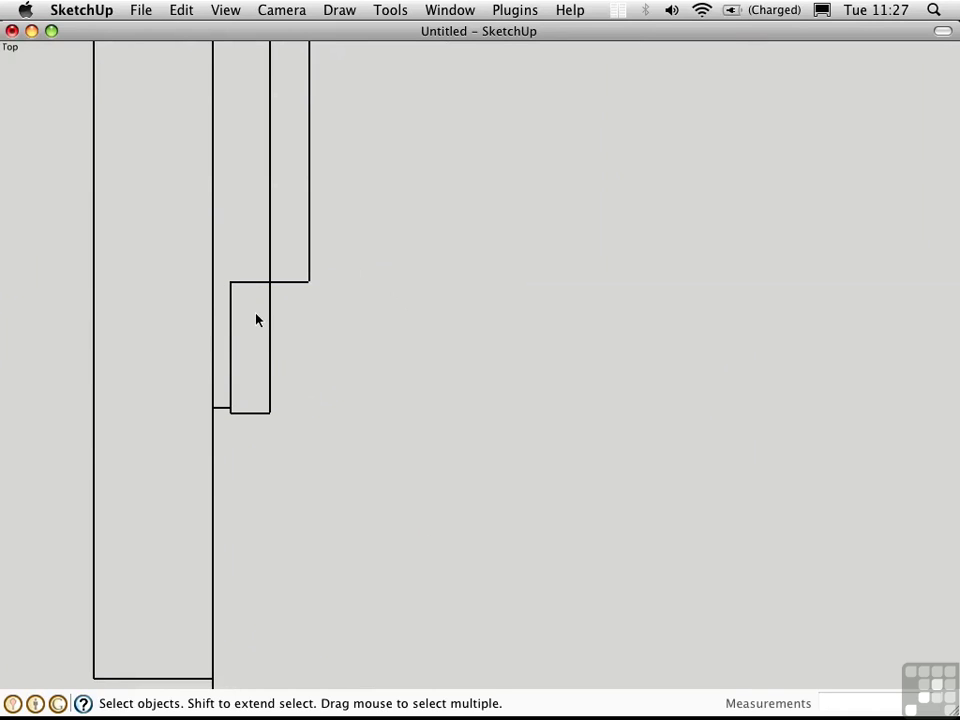
- Draw a connecting line across the wall gap, then zoom out around the door area
key(l)
click(231, 284)
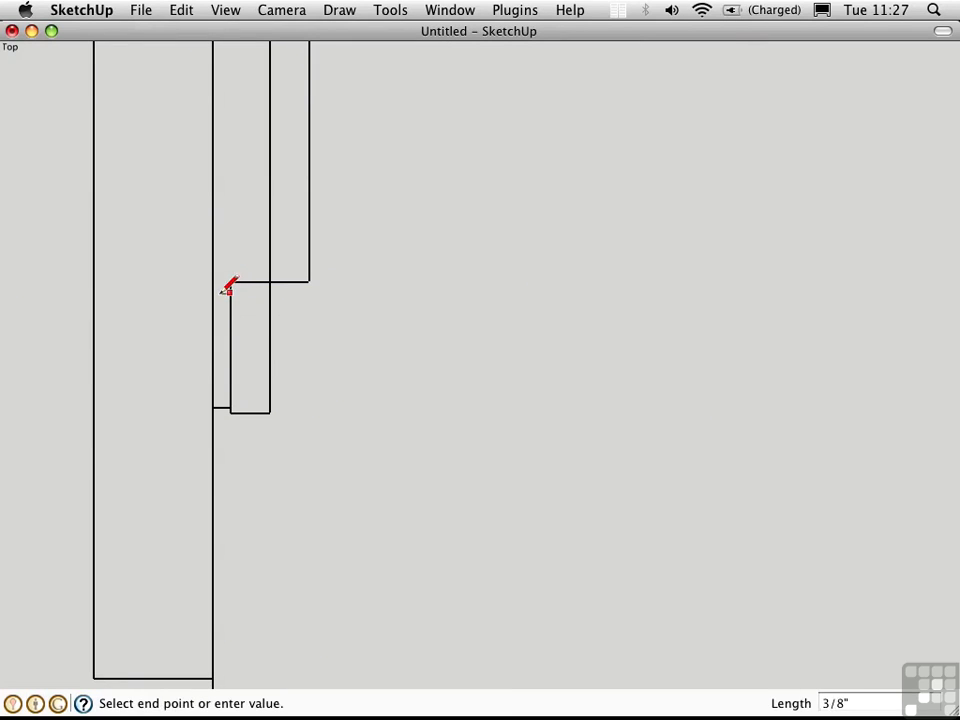
click(171, 286)
key(space)
key(z)
scroll(546, 298, down, 5)
shift+middle_drag(540, 316, 424, 378)
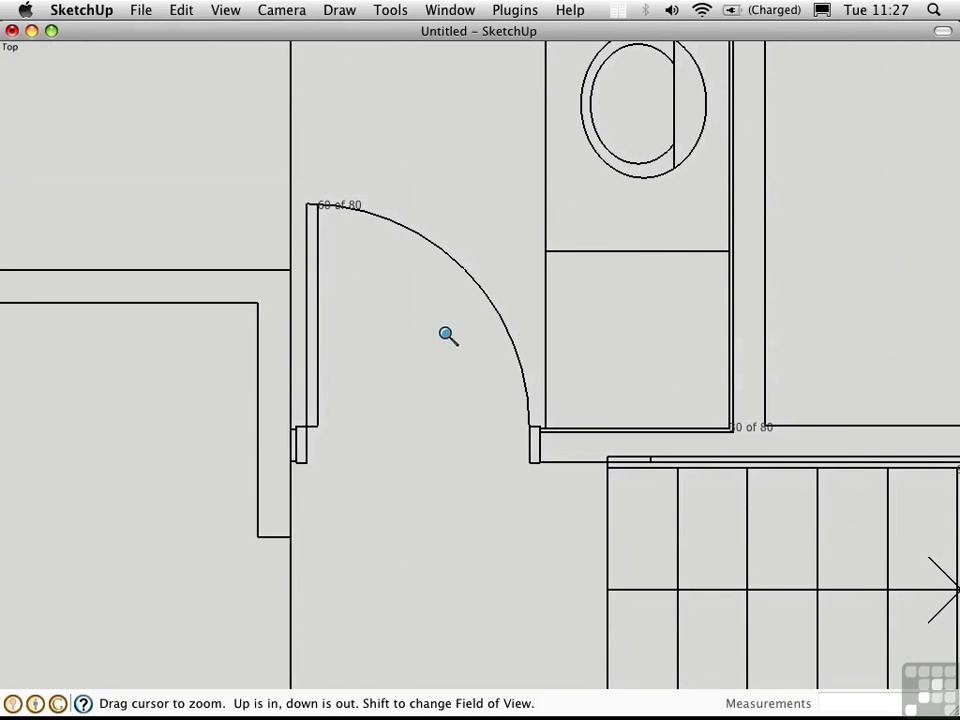
drag(433, 317, 474, 467)
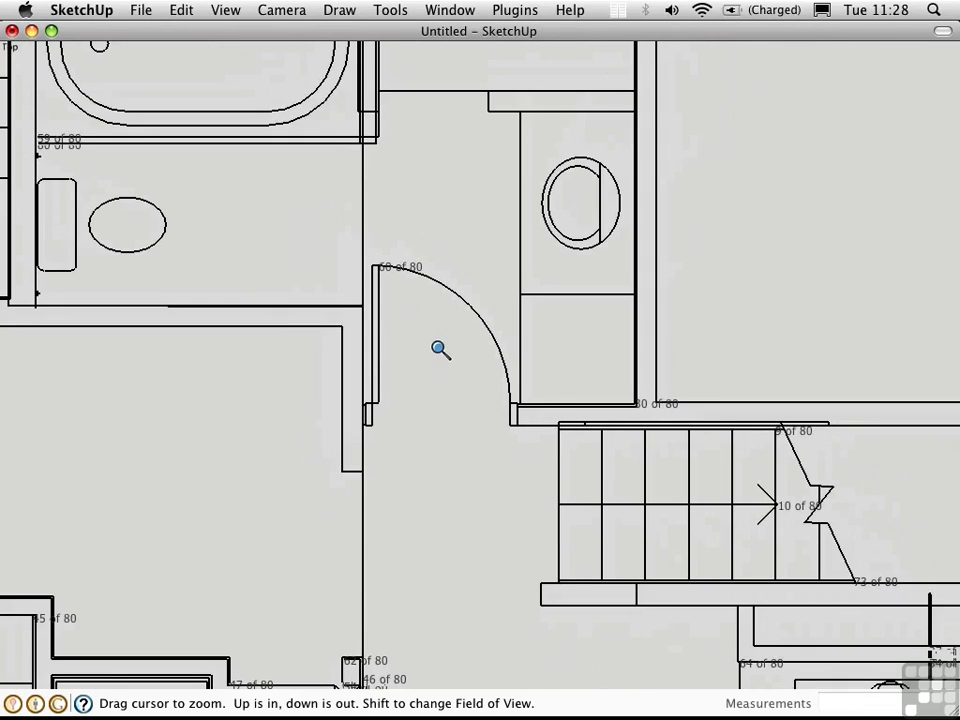
key(space)
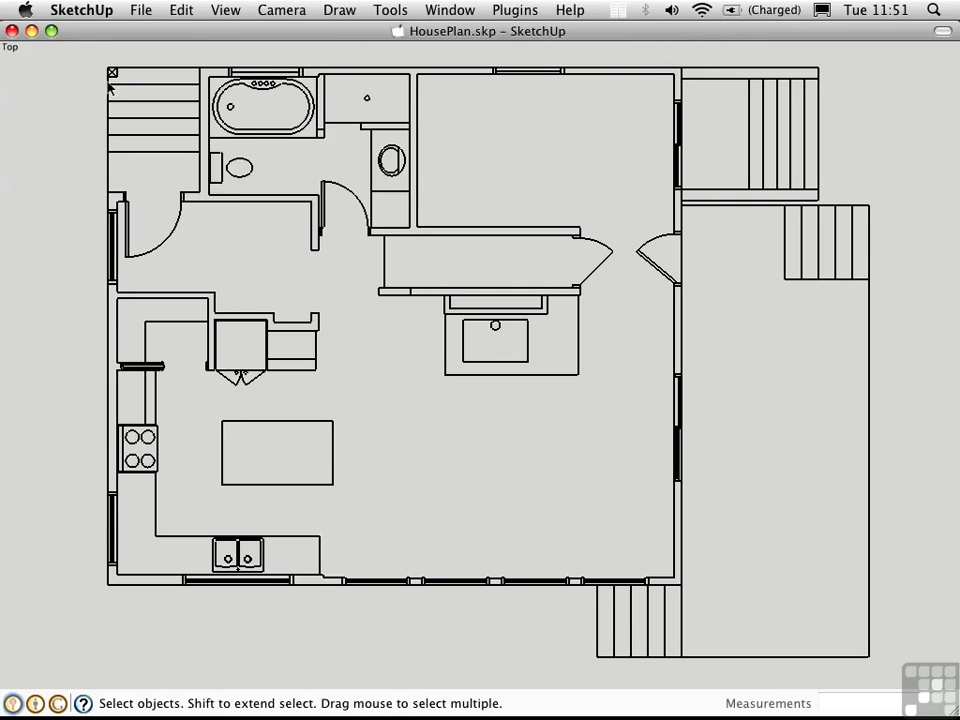
- Select the whole plan and run Tools > Make Faces 1.4, accepting the 142-face report
drag(84, 56, 913, 686)
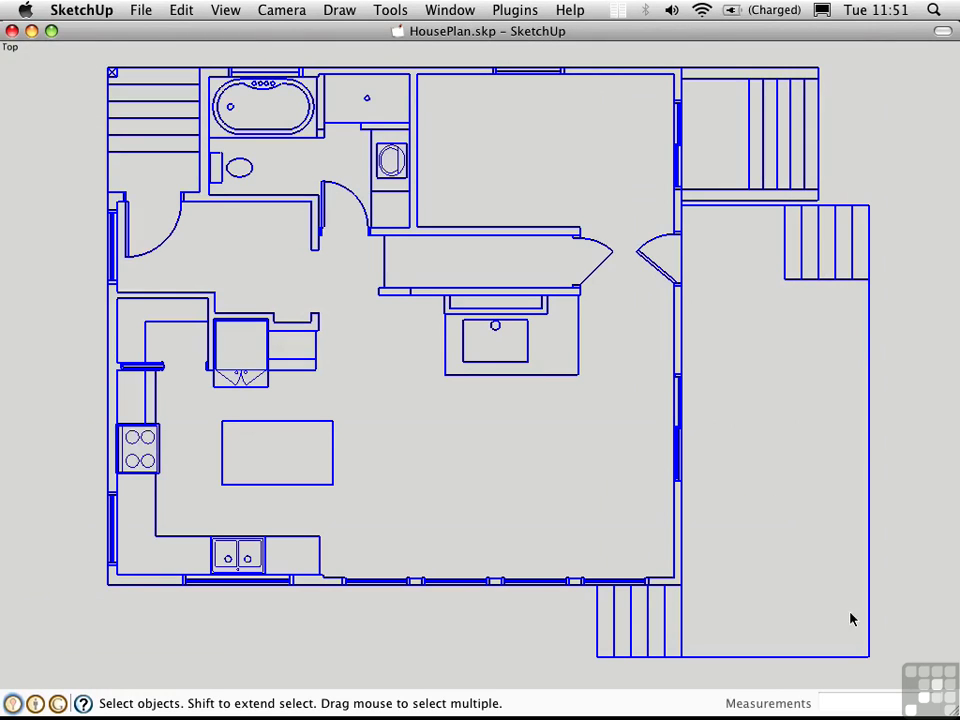
click(388, 11)
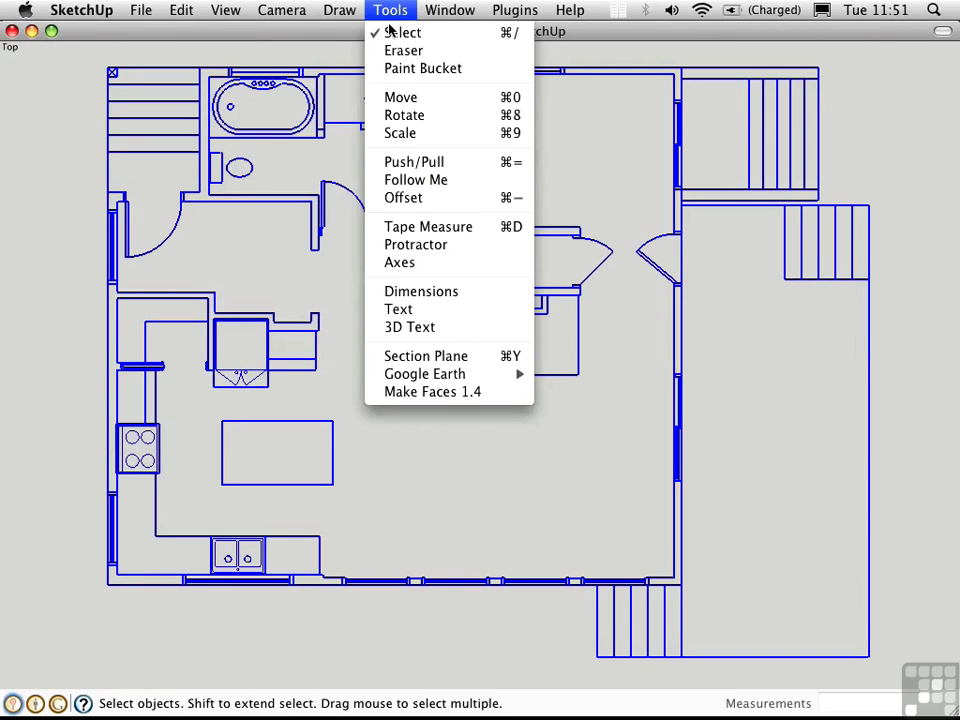
click(420, 392)
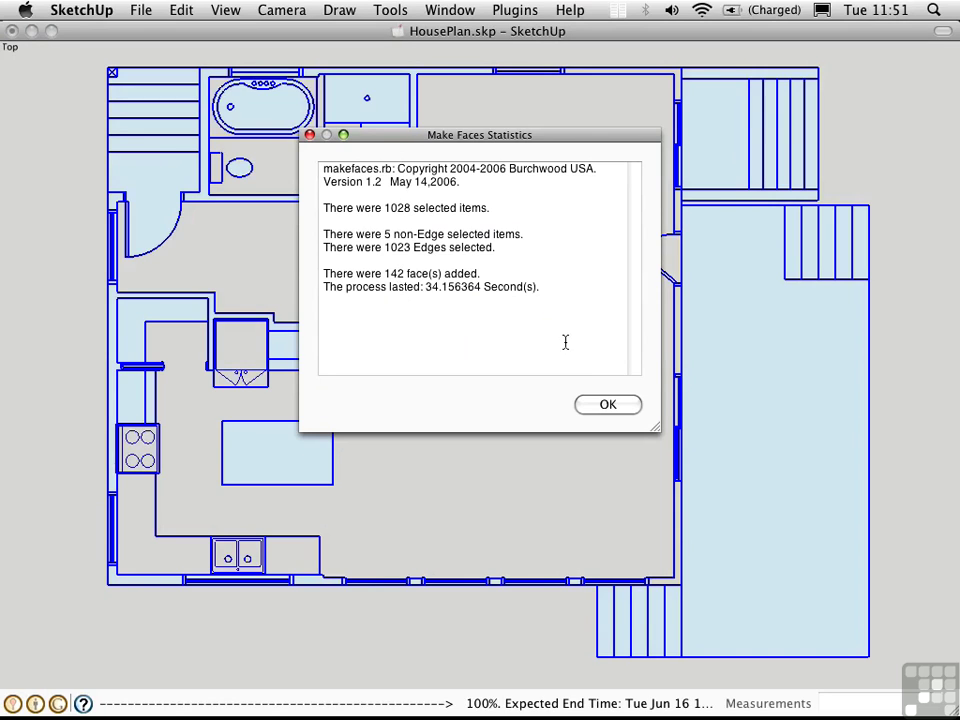
click(615, 404)
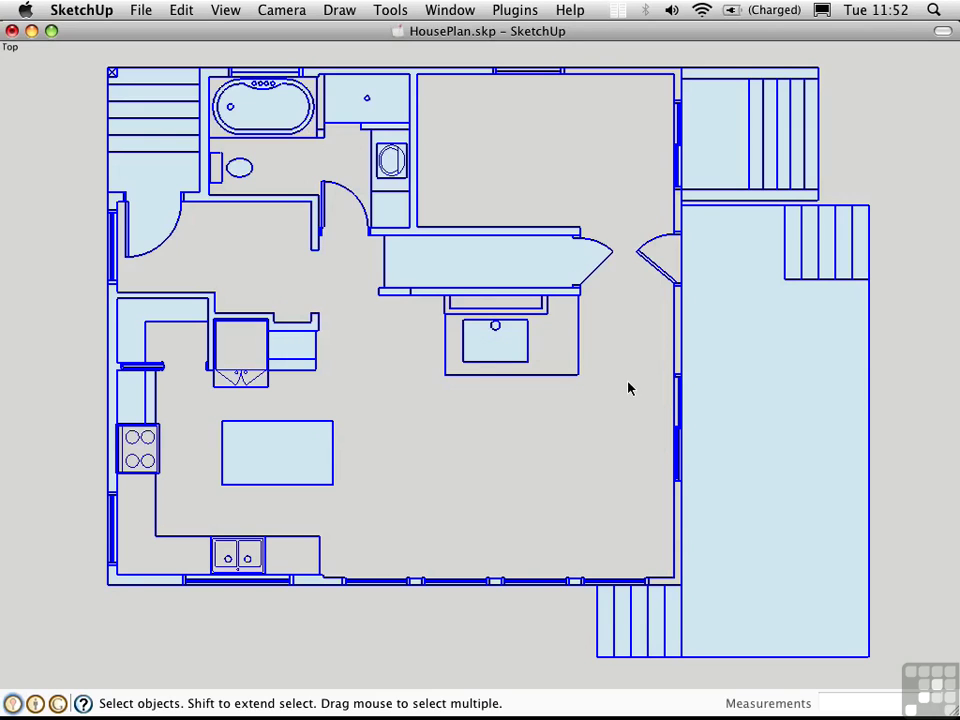
- Draw a 4 3/4" x 1 1/2" rectangle closing the wall end beside the angled door
key(super+shift+w)
drag(623, 250, 716, 414)
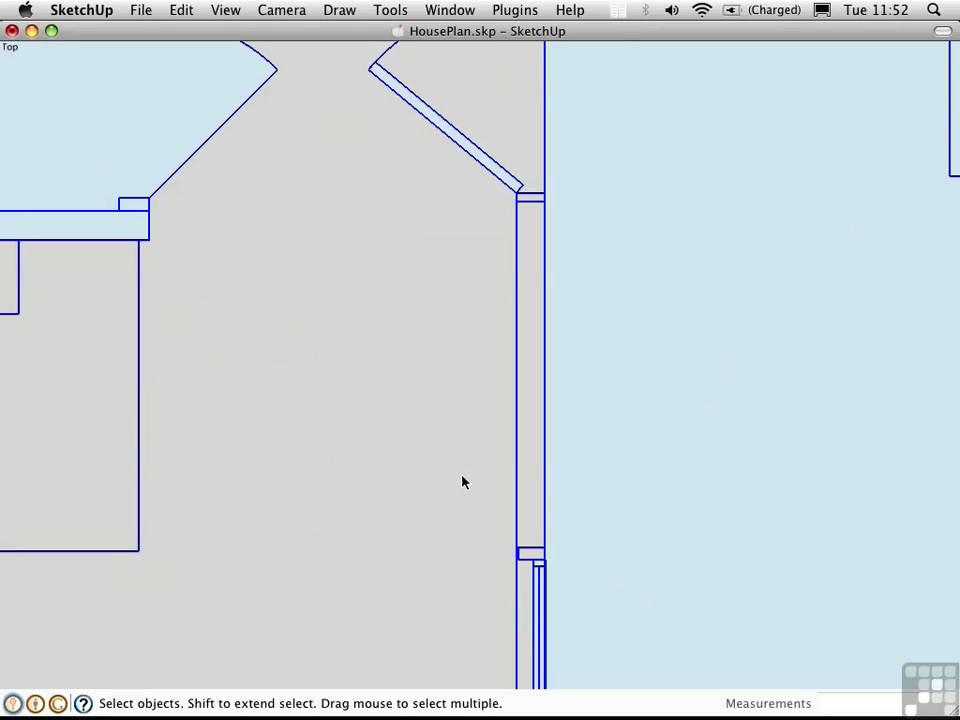
key(r)
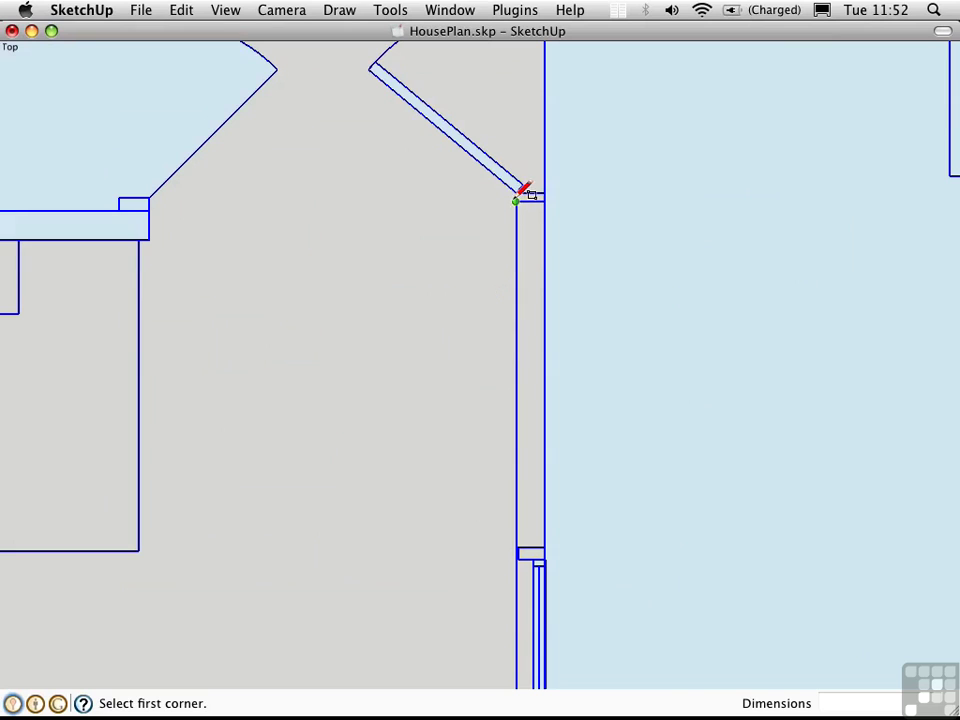
click(516, 200)
click(546, 195)
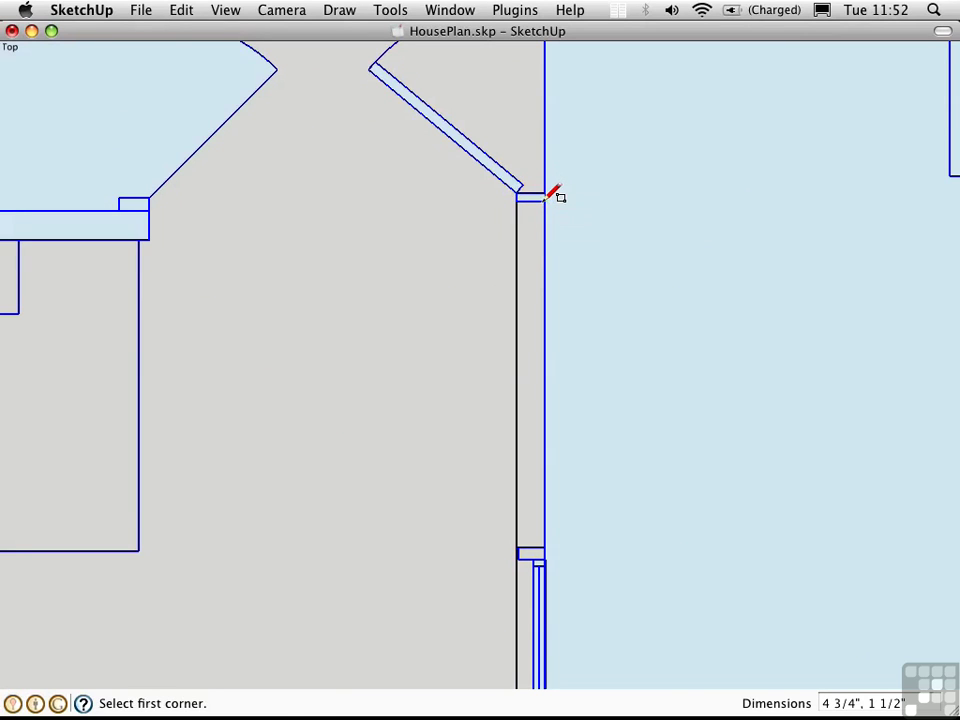
click(516, 201)
click(546, 547)
key(space)
shift+middle_drag(480, 572, 495, 205)
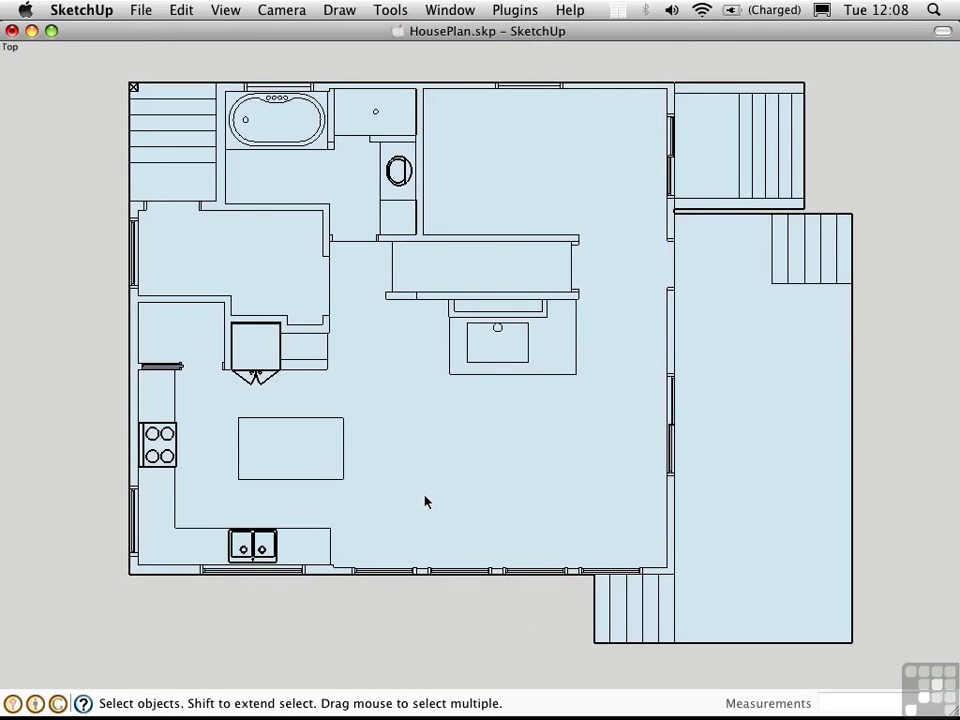
- Orbit to a front view and make the house elevation drawing into a group
middle_drag(279, 446, 614, 357)
scroll(424, 416, down, 5)
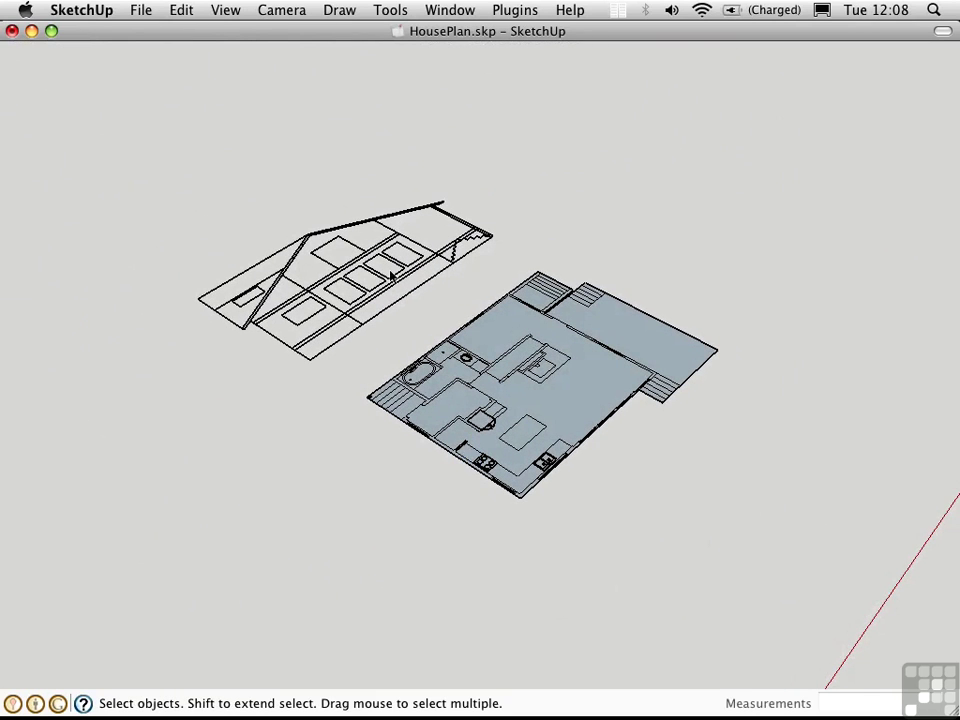
middle_drag(664, 381, 388, 380)
mouse_move(685, 309)
mouse_down()
mouse_move(281, 137)
mouse_move(280, 163)
mouse_up()
key(super+g)
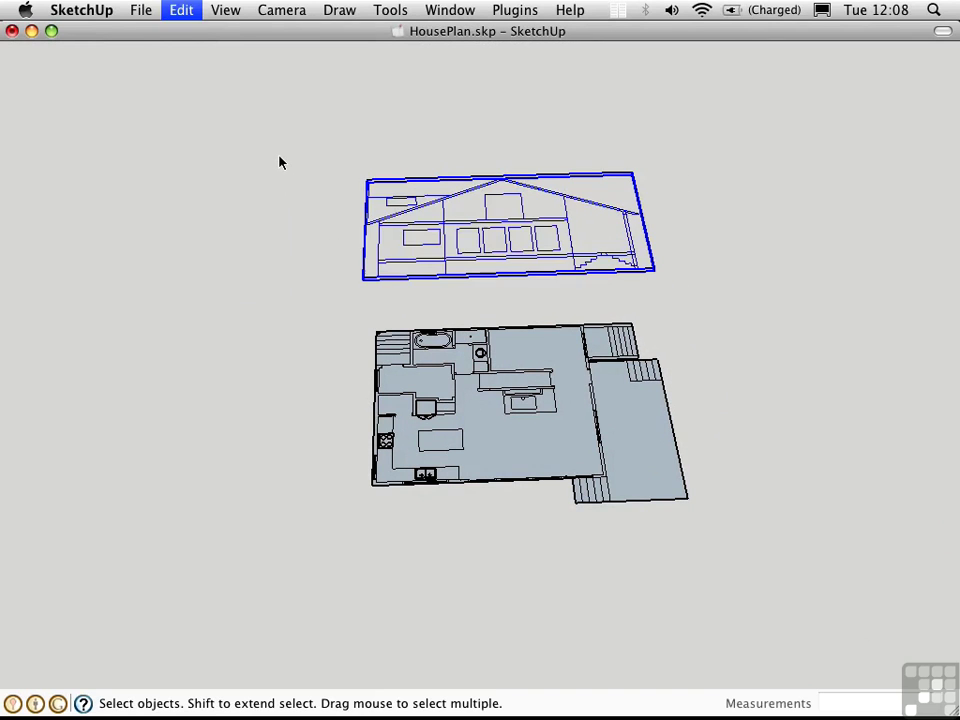
- Rotate the elevation group 90° so it stands upright
middle_drag(381, 309, 640, 287)
key(q)
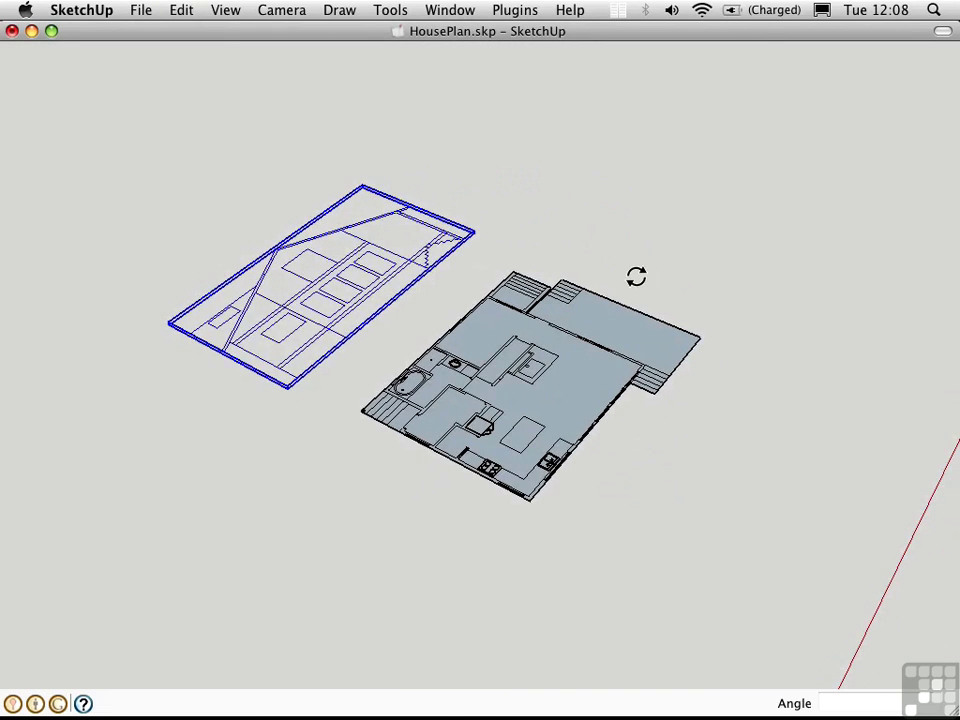
drag(296, 376, 324, 392)
click(296, 424)
key(space)
middle_drag(289, 405, 214, 388)
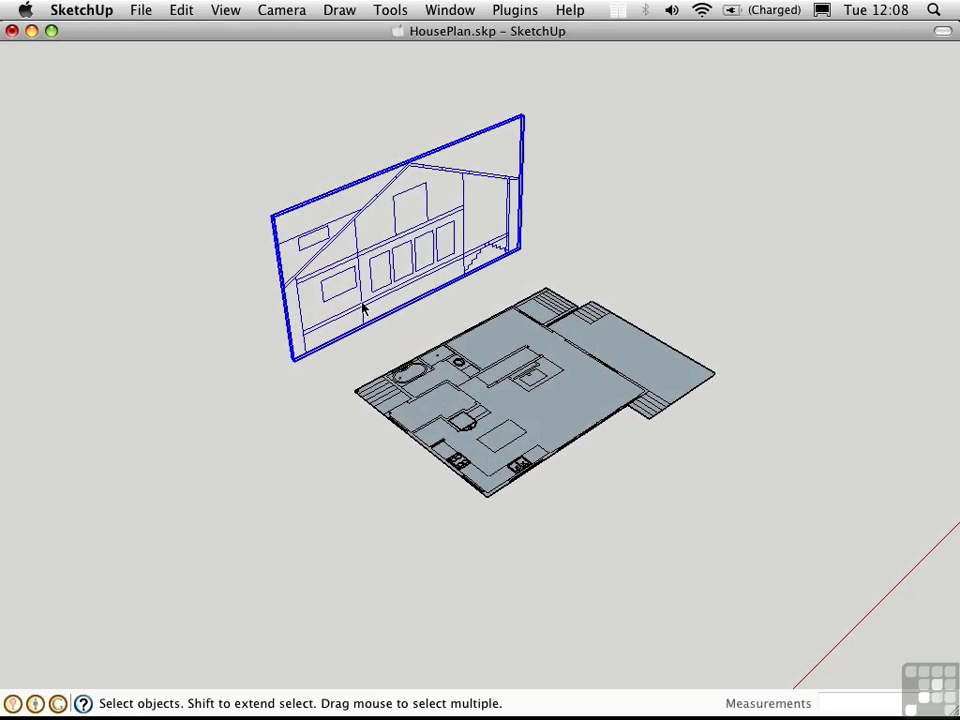
- Move the upright elevation 4' to sit beside the floor plan's edge
key(m)
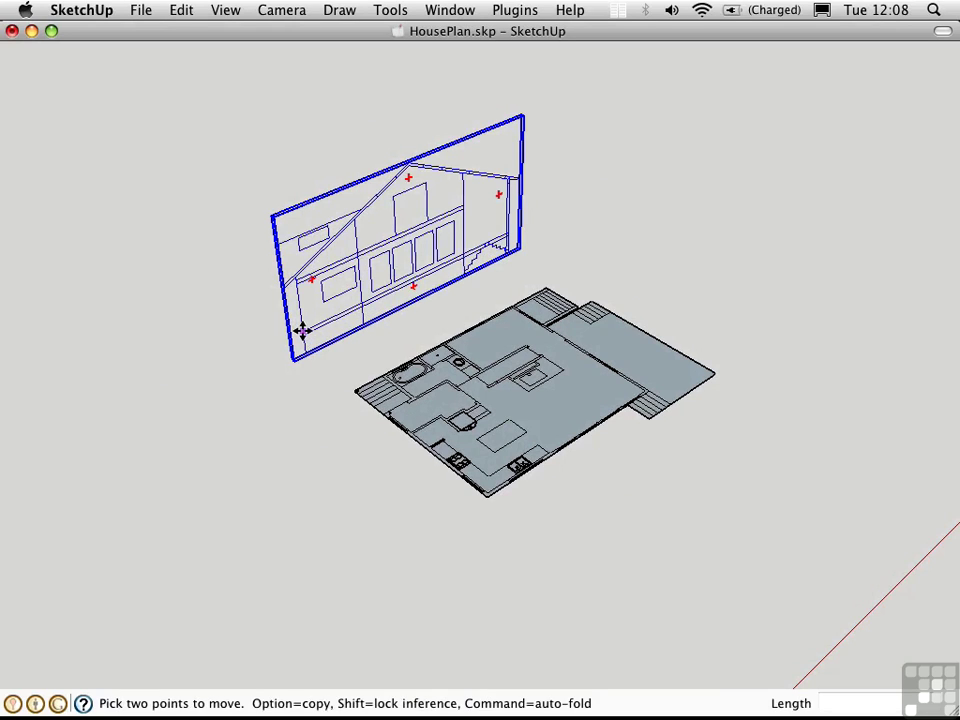
click(303, 340)
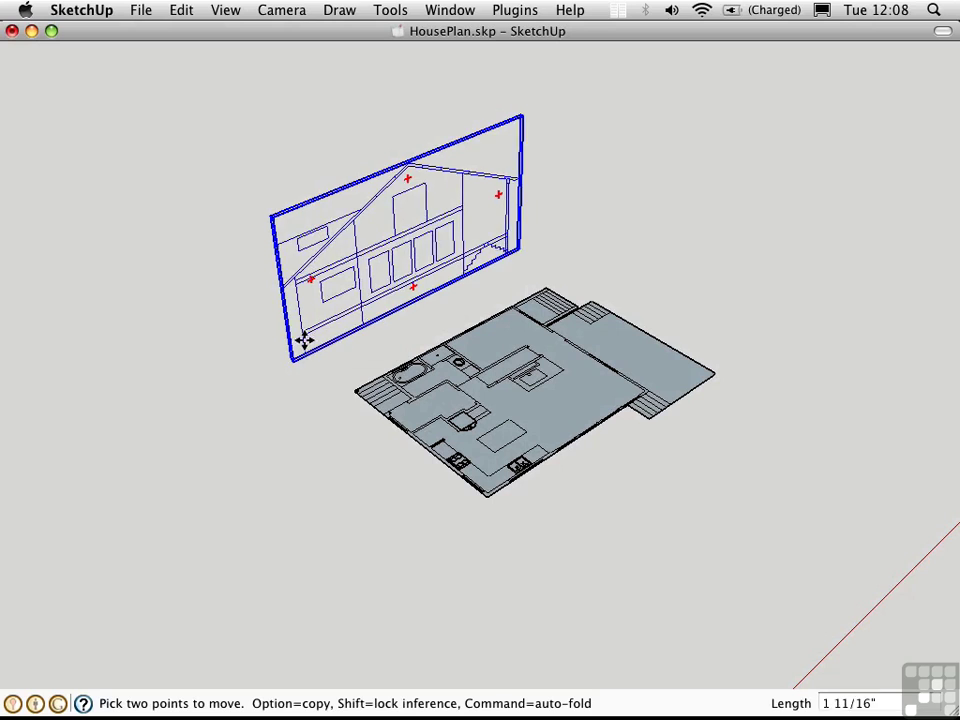
click(350, 396)
key(space)
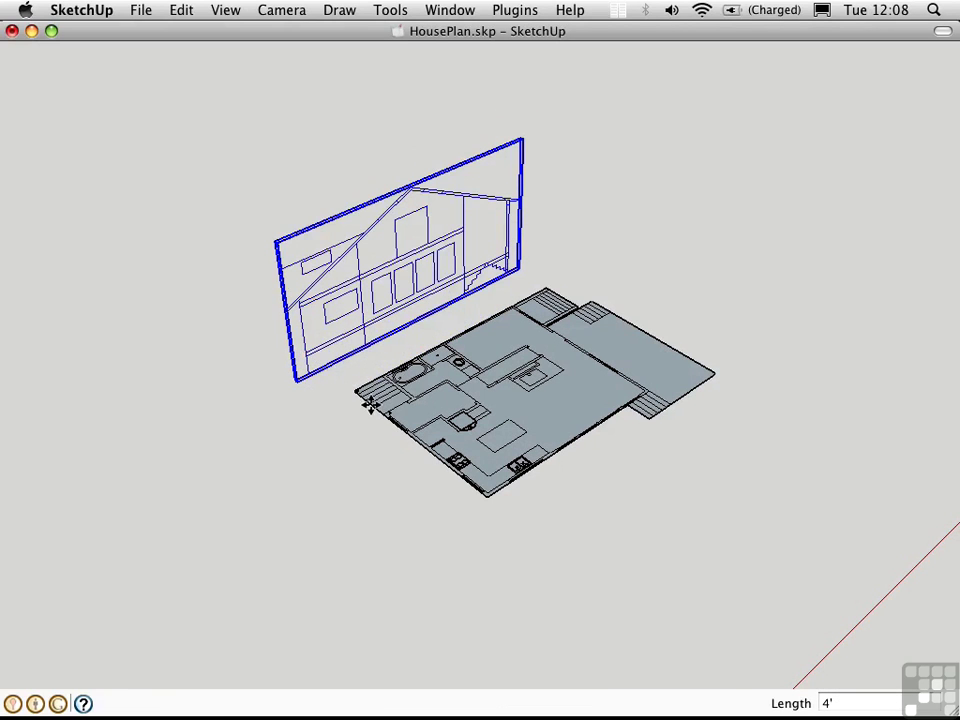
middle_drag(297, 413, 285, 386)
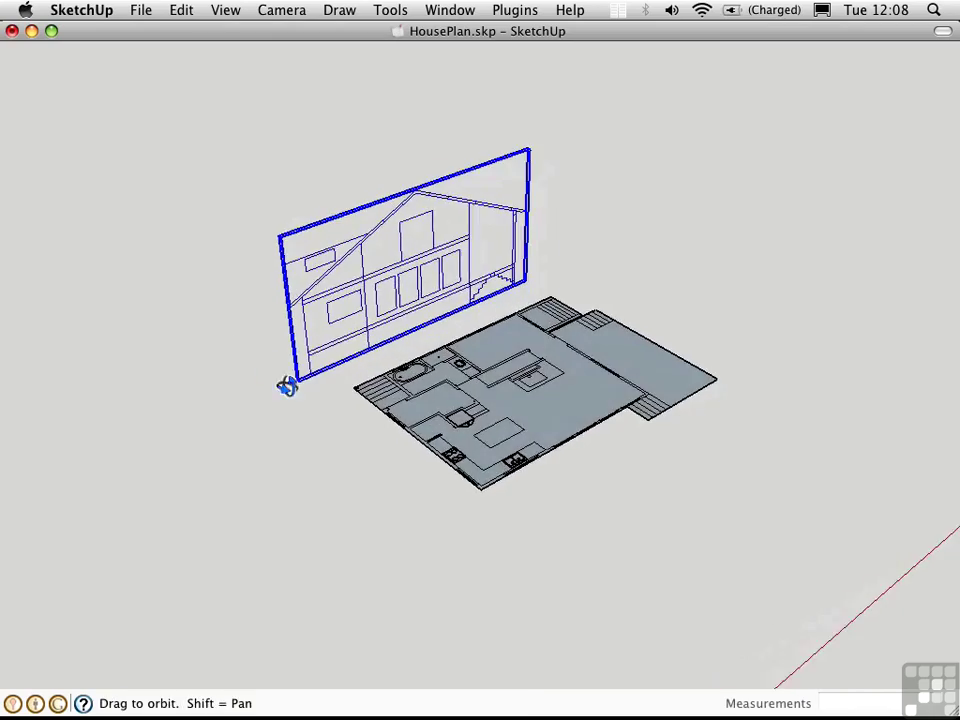
scroll(336, 221, up, 5)
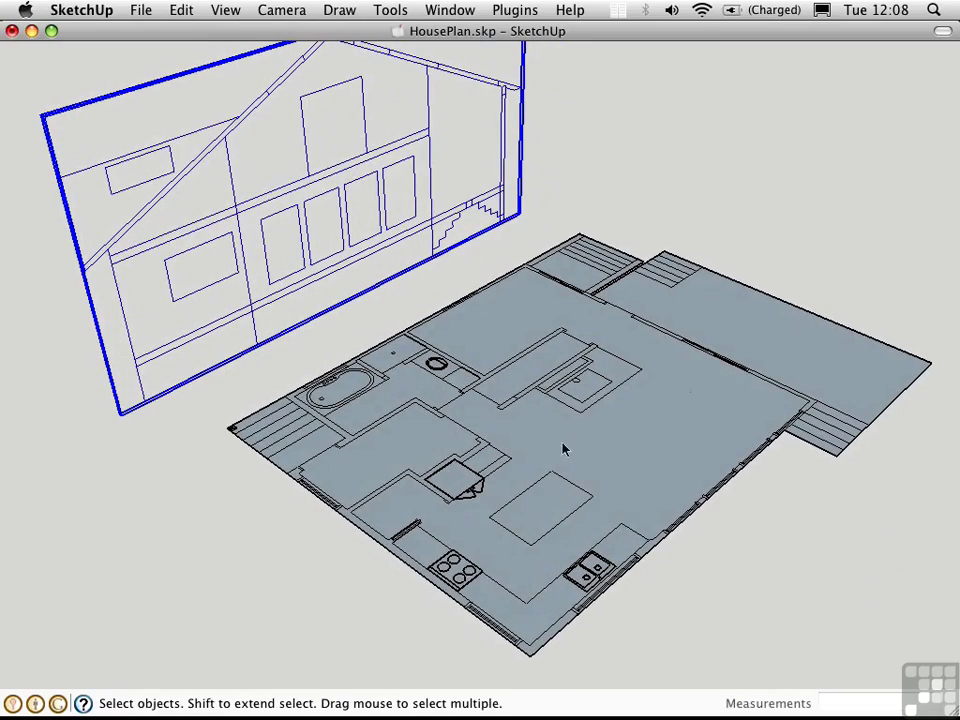
- Reverse the floor face, then apply Orient Faces so the plan shows white fronts
click(566, 450)
right_click(566, 394)
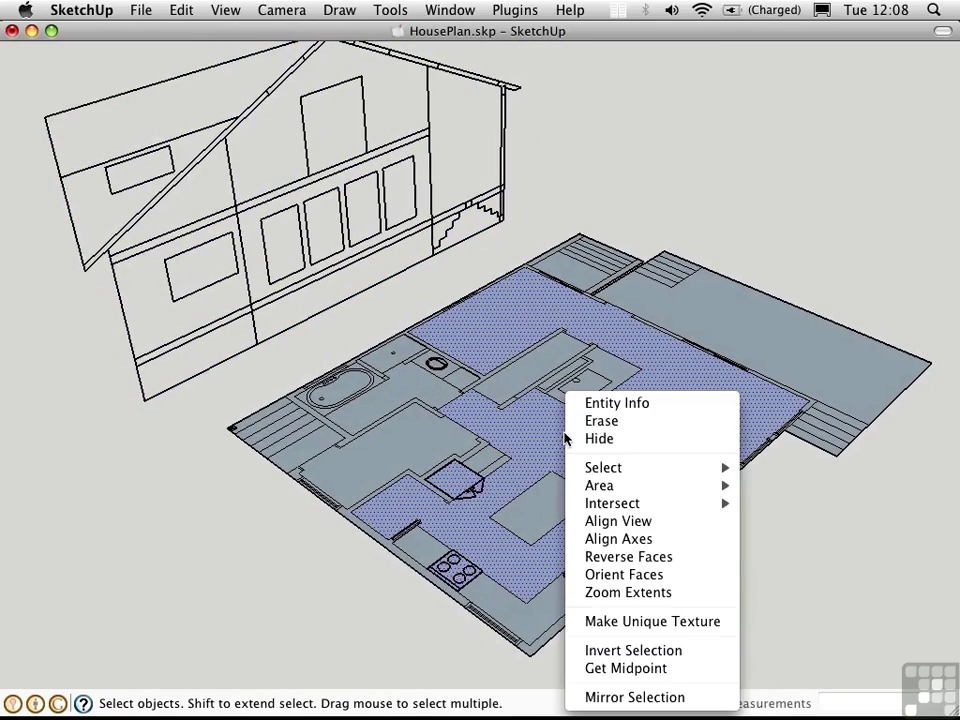
click(612, 560)
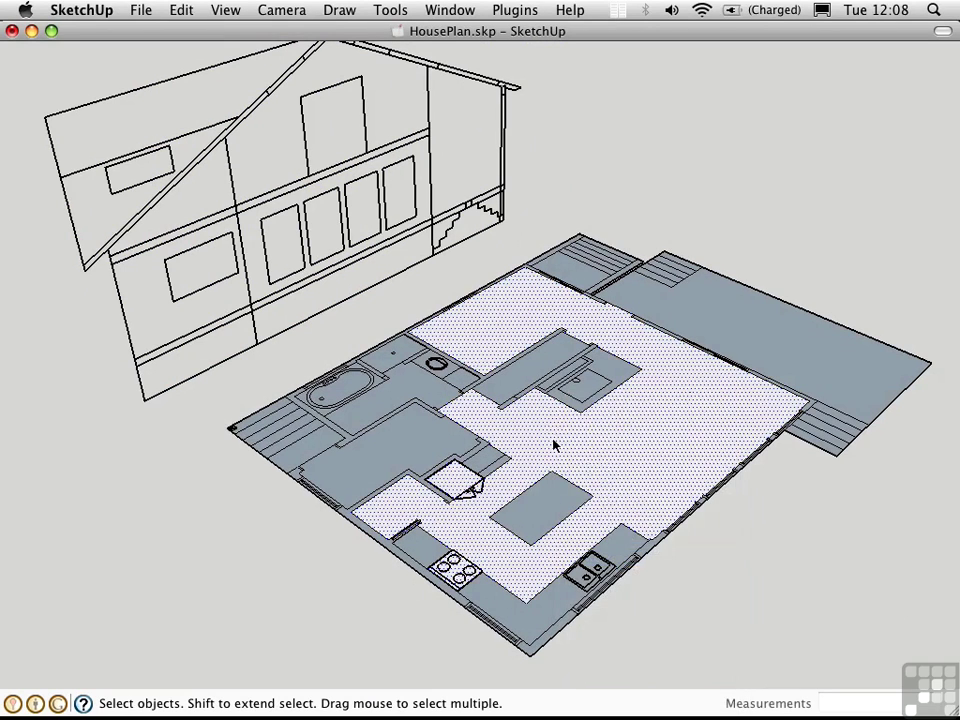
right_click(553, 428)
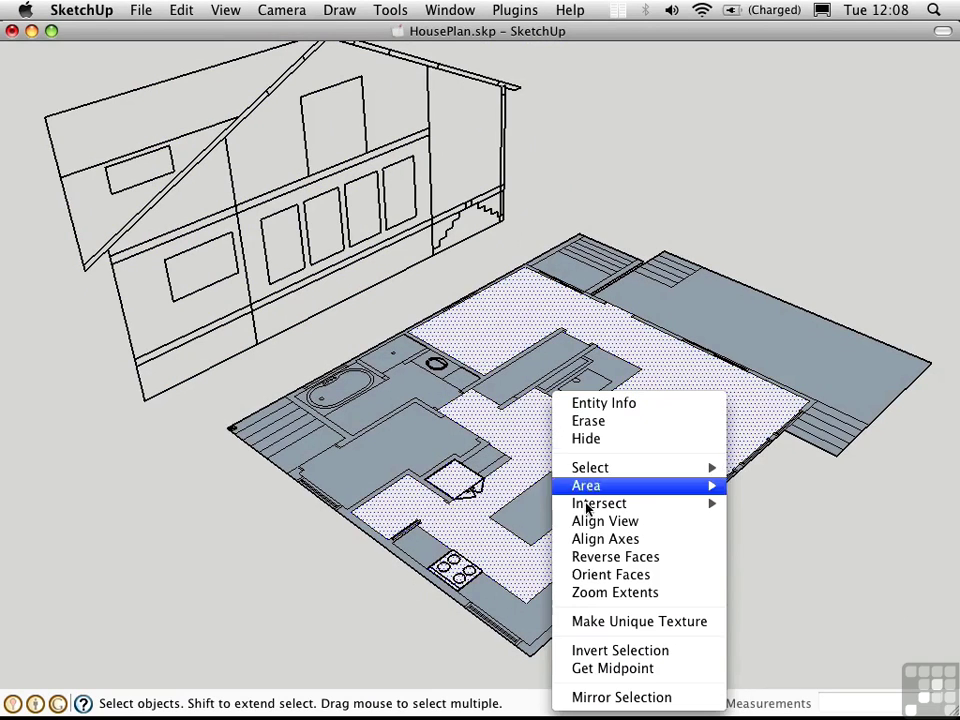
click(612, 575)
click(272, 566)
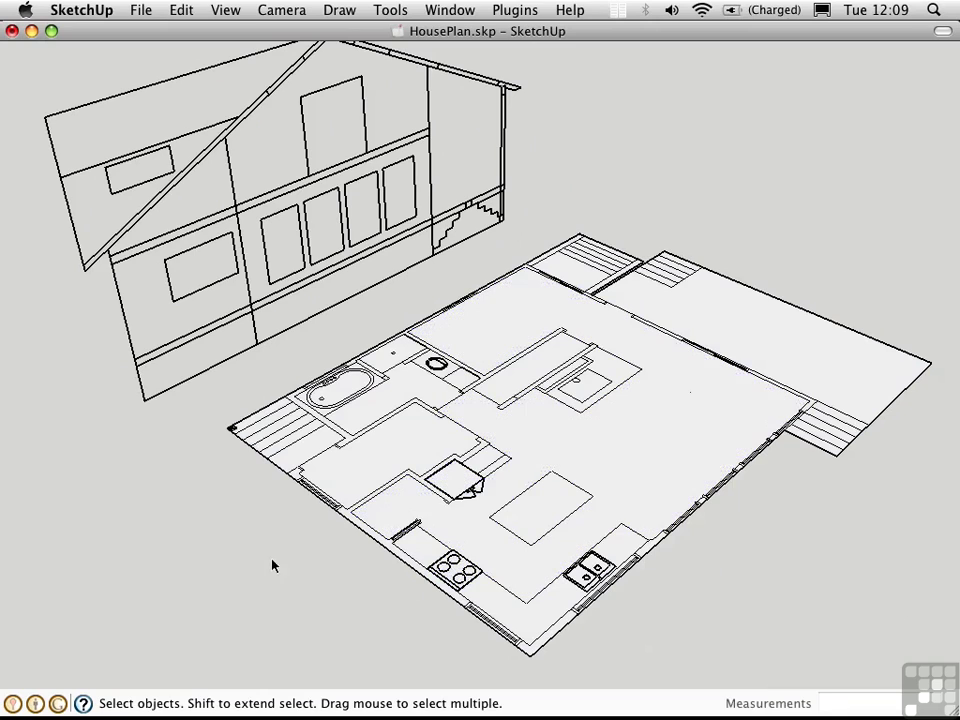
- Push/pull the kitchen wall faces up to the elevation's 8' 4" height and erase the left wall's stray edge
key(p)
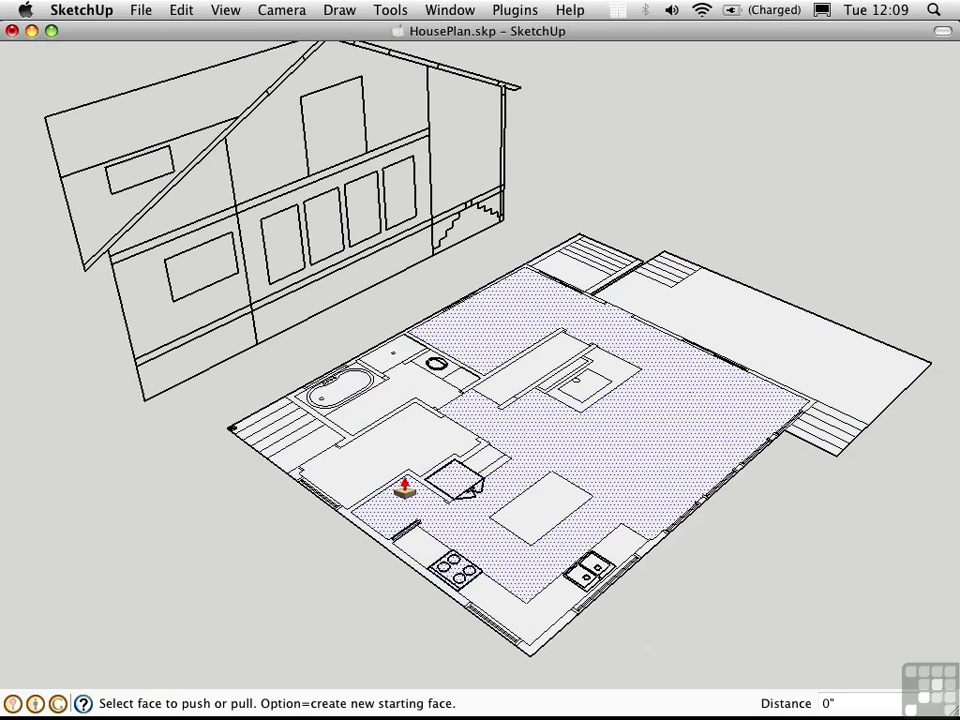
click(400, 487)
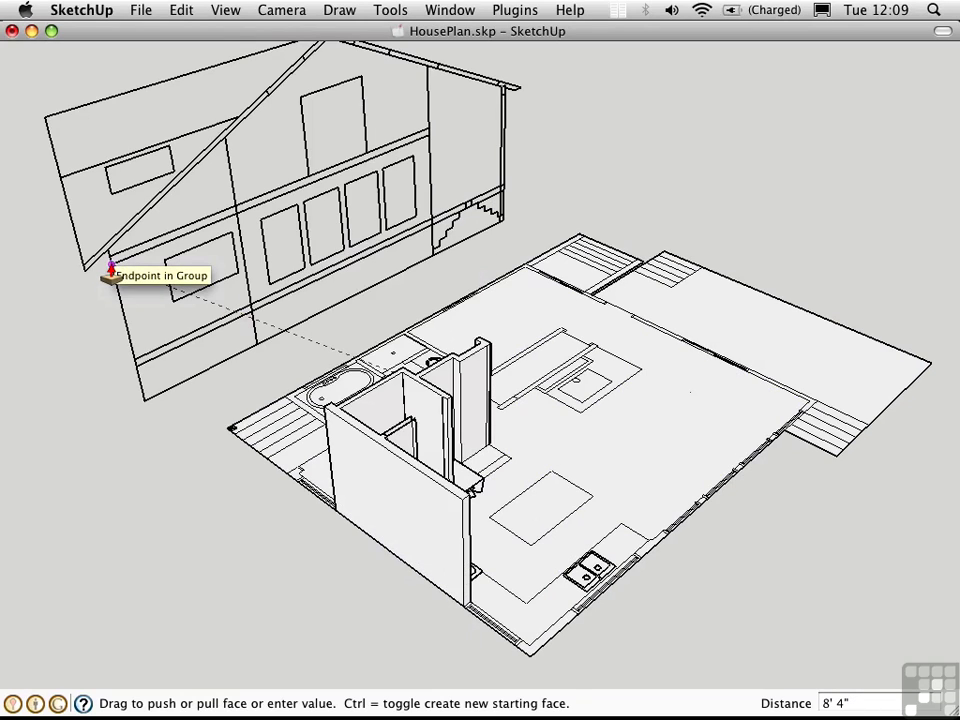
click(111, 270)
middle_drag(392, 476, 184, 476)
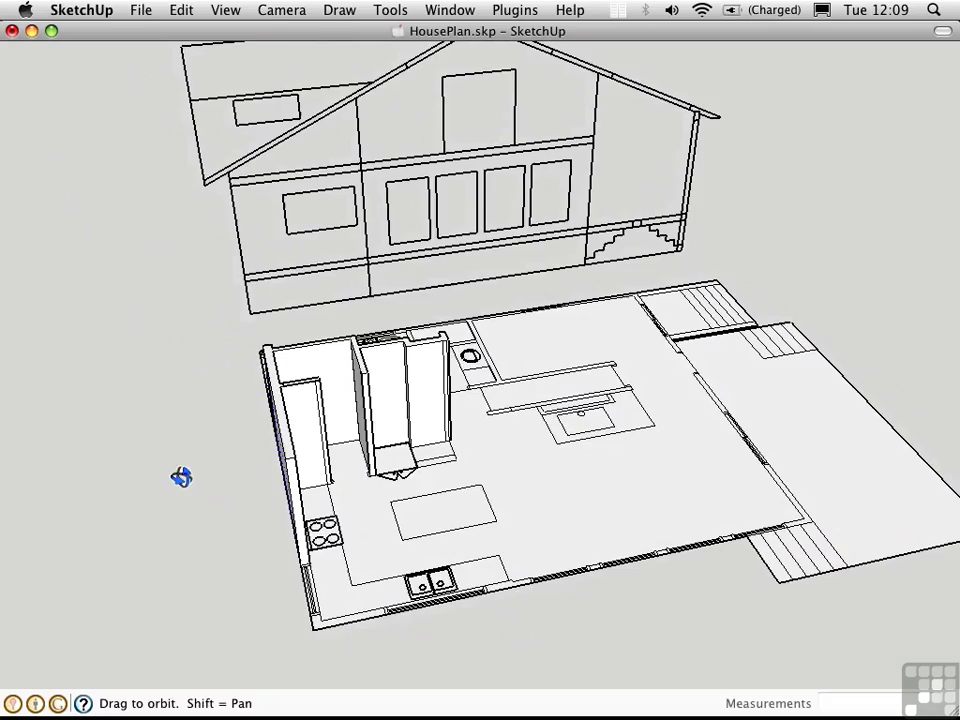
mouse_move(454, 388)
middle_down()
mouse_move(223, 399)
mouse_move(142, 385)
mouse_move(176, 368)
middle_up()
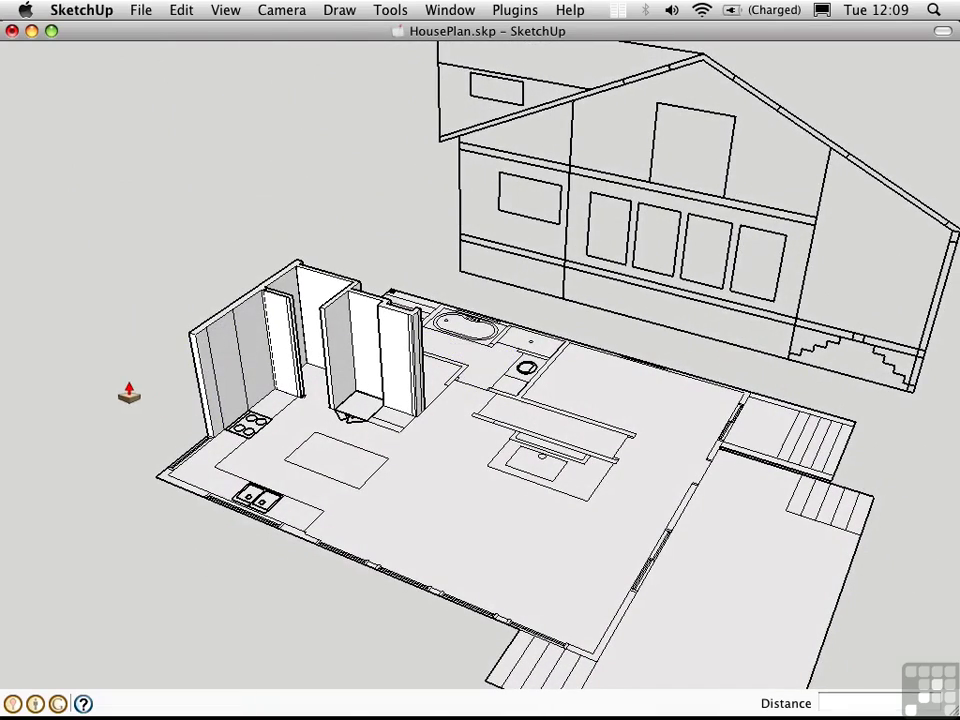
key(e)
drag(212, 352, 226, 343)
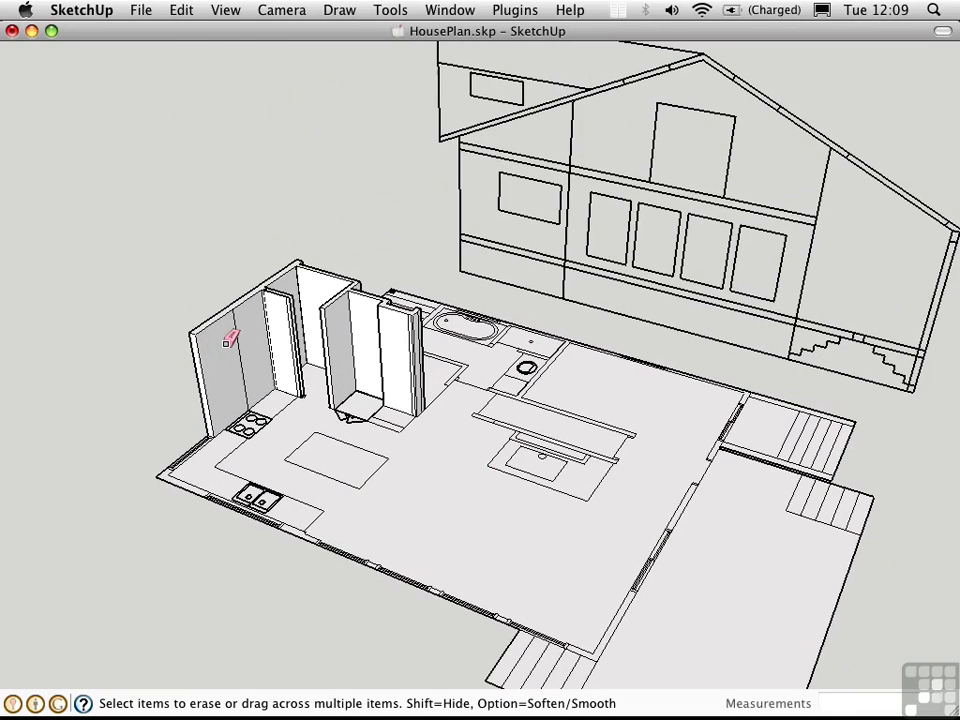